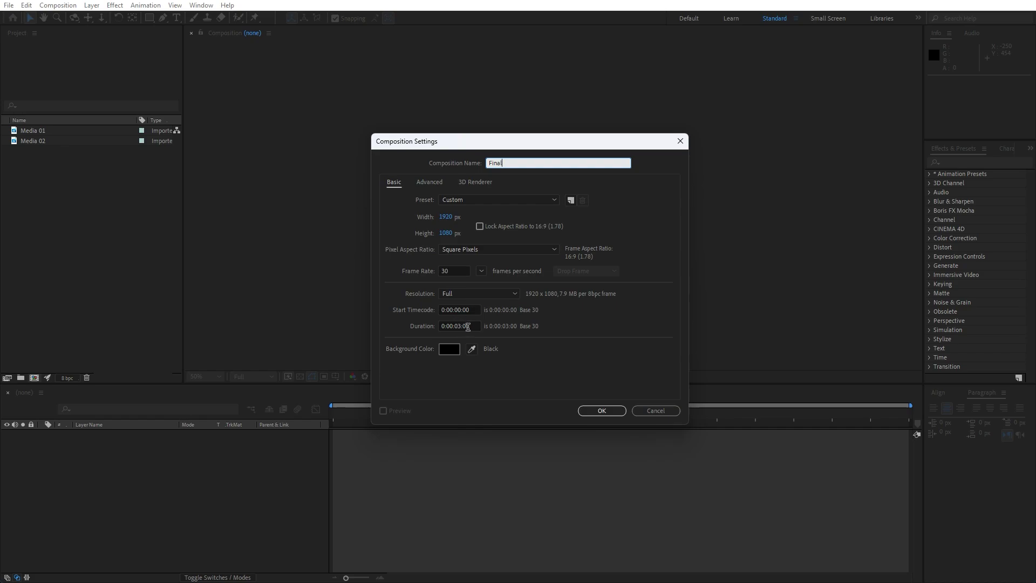
- Create the 1920 x 1080, 30 fps composition named Final with a duration of 3 seconds
click(601, 411)
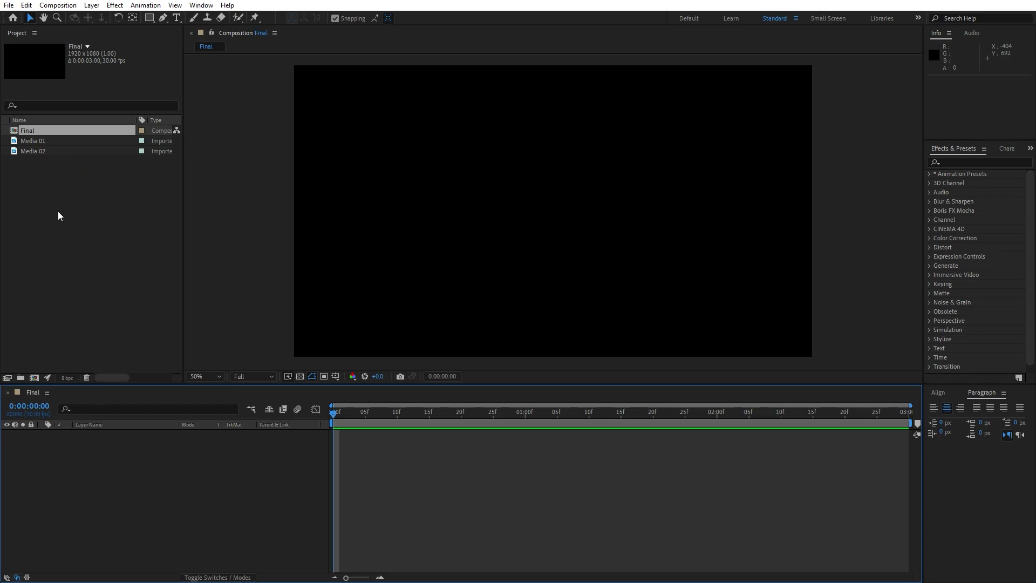
click(41, 149)
click(41, 140)
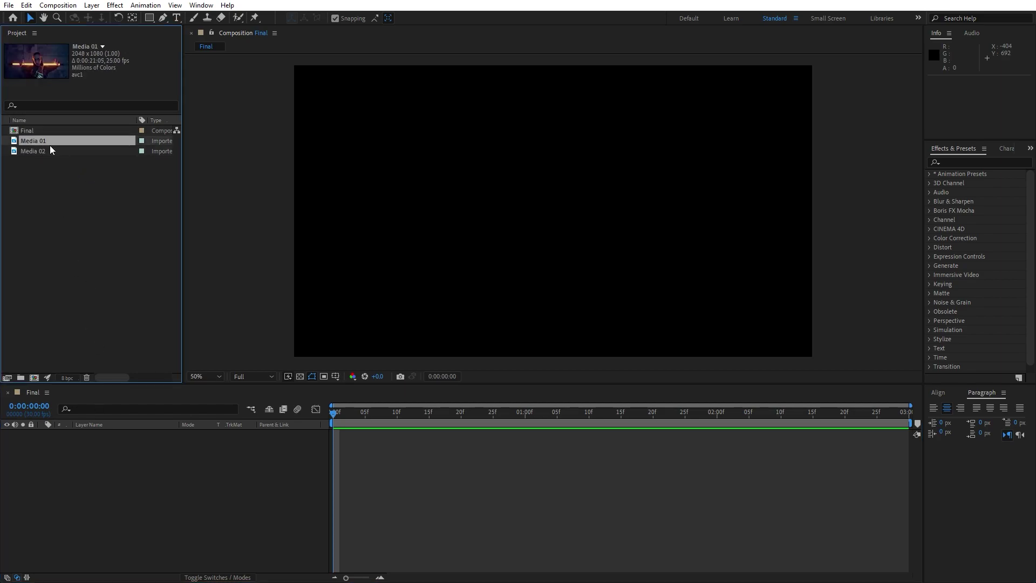
click(41, 153)
click(48, 141)
key(alt+f)
mouse_move(53, 149)
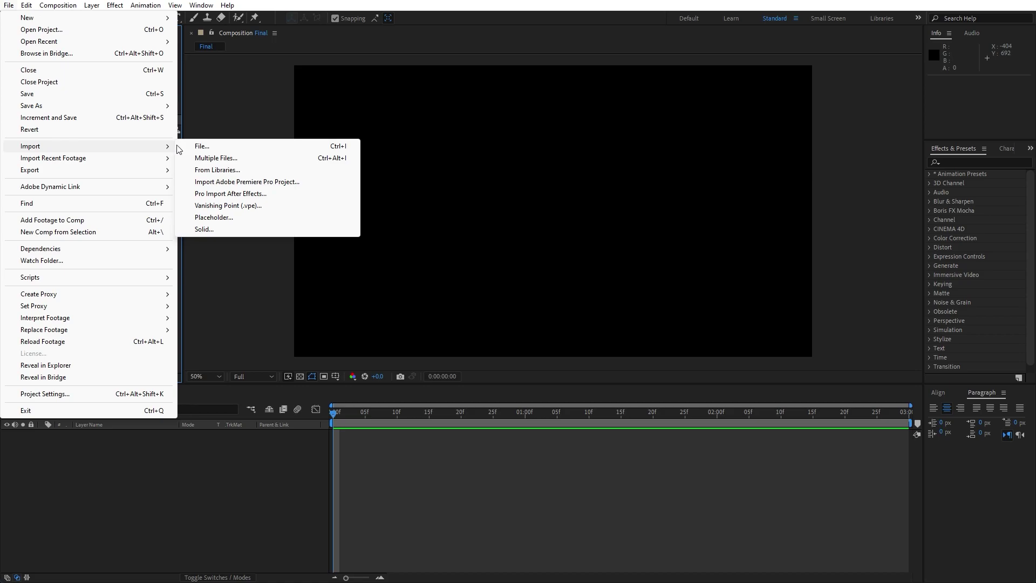
click(286, 150)
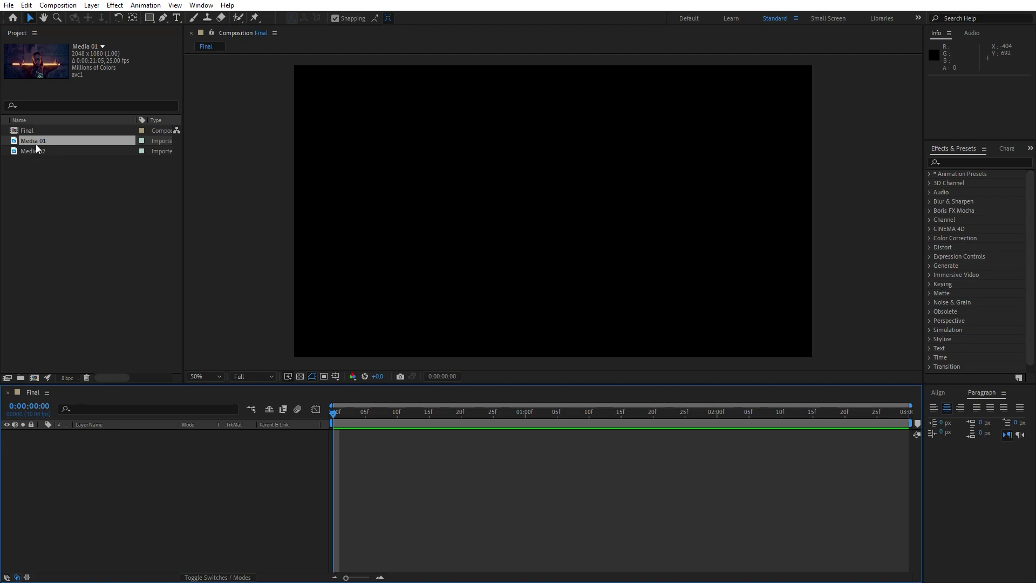
- Add the Media 01 clip to the Final timeline and cut off everything after 0:00:00:15
drag(35, 144, 118, 526)
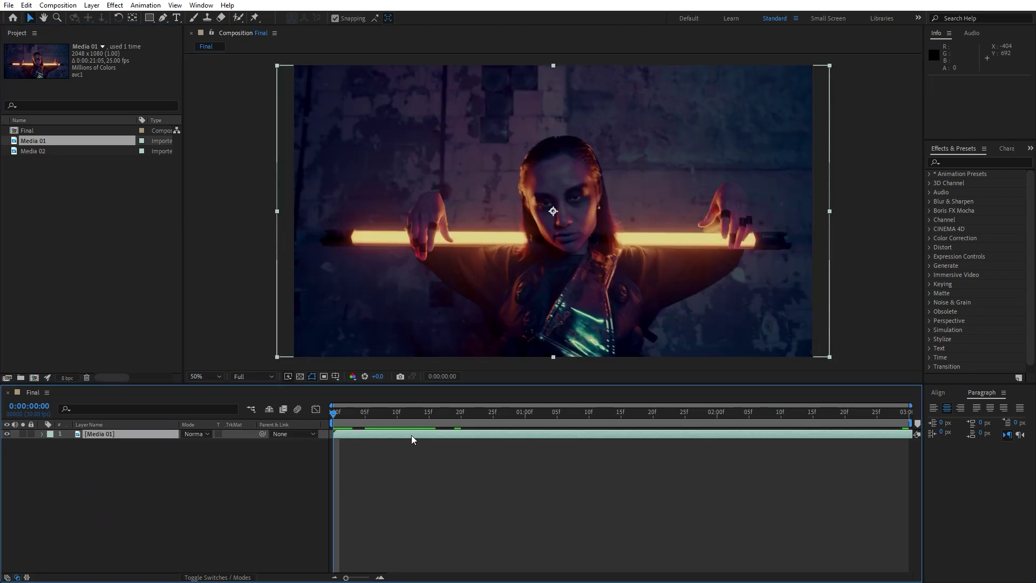
drag(396, 424, 428, 417)
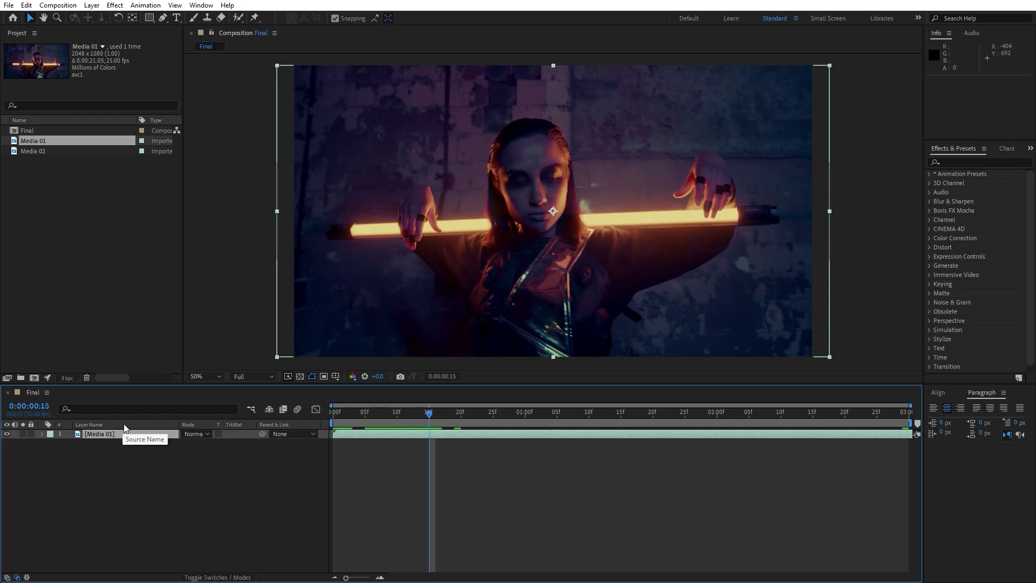
key(ctrl+d)
key(Delete)
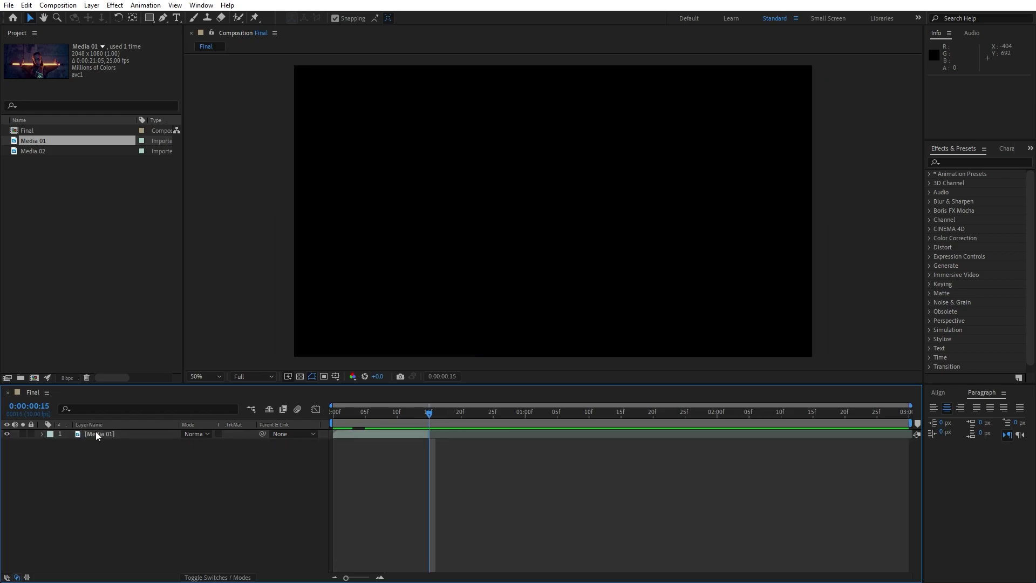
- Add the Media 02 clip above Media 01 and make it start at 0:00:00:15, where Media 01 ends
drag(33, 152, 151, 433)
drag(334, 431, 473, 413)
click(276, 492)
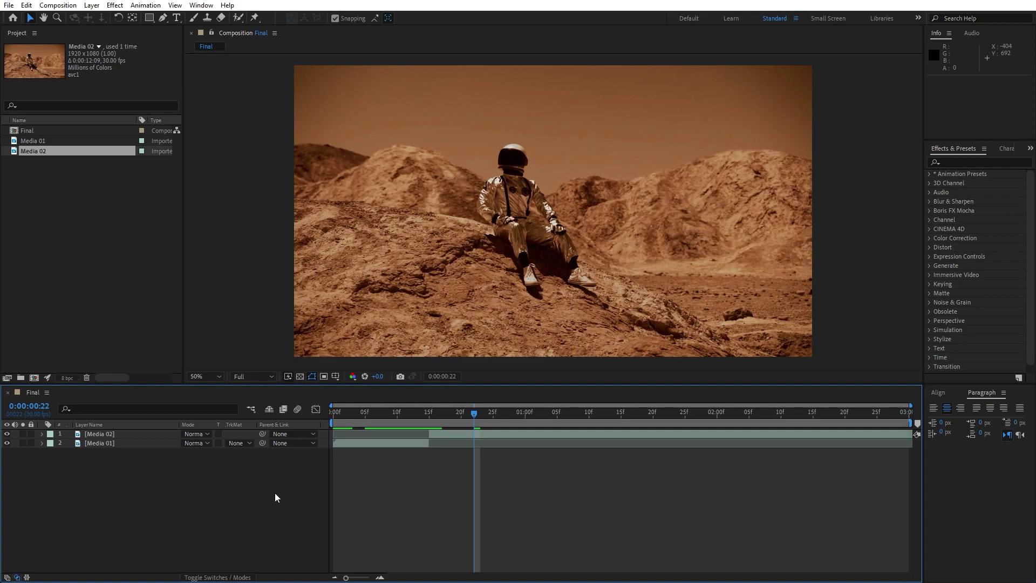
- Create a new adjustment layer above the two clips and rename it IN Transition
right_click(227, 504)
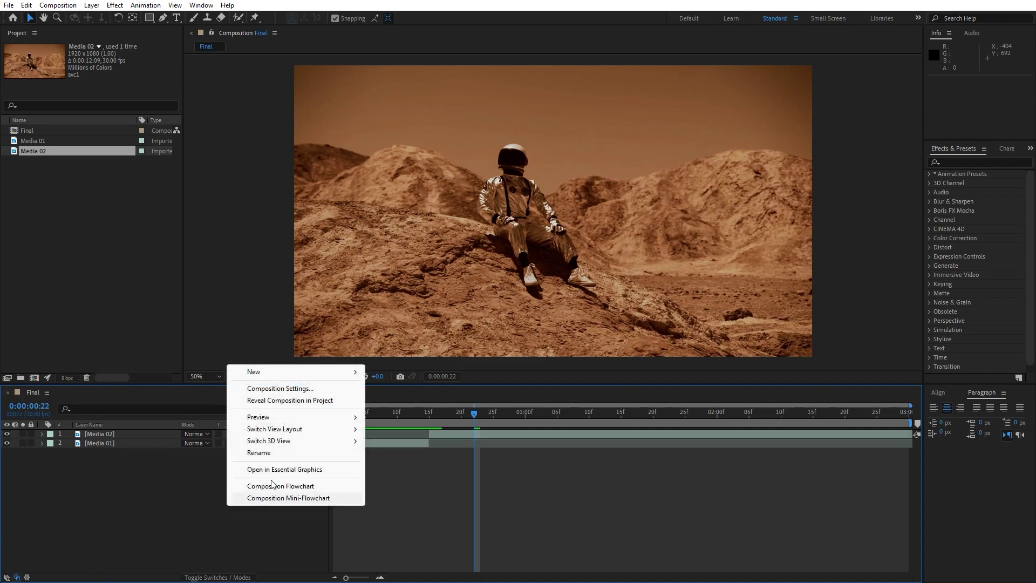
mouse_move(323, 371)
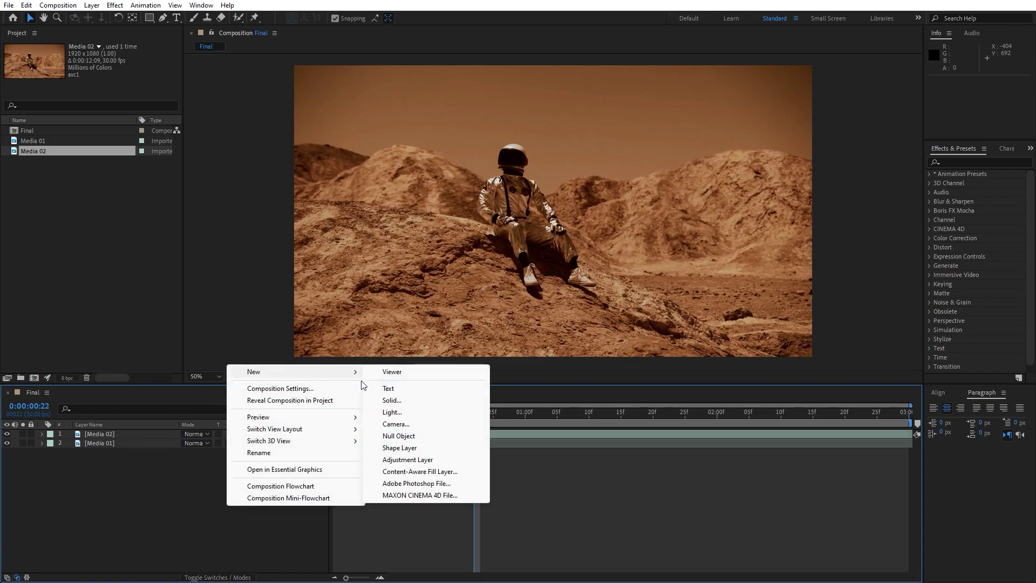
click(421, 460)
key(Return)
text(IN)
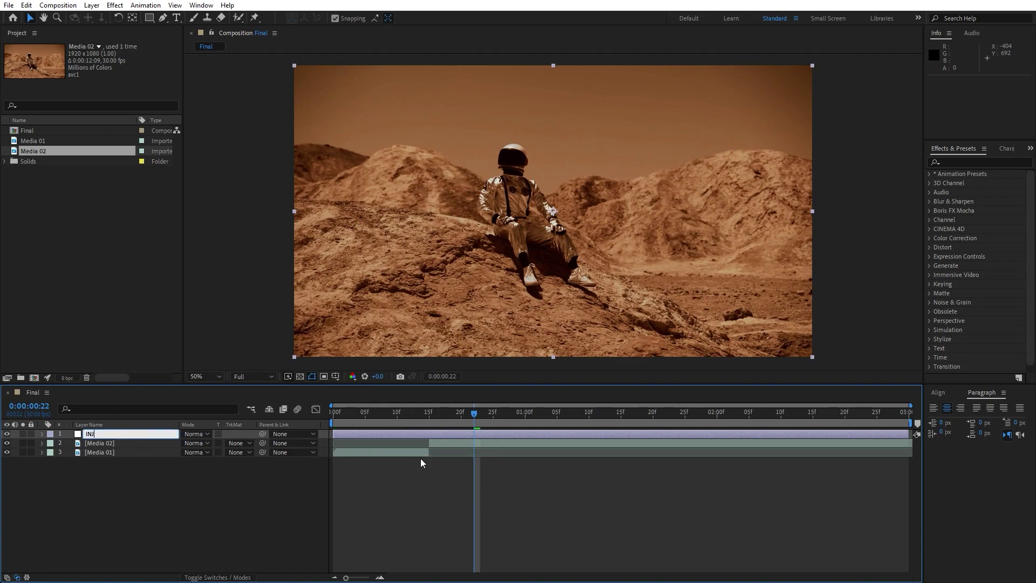
text( T)
key(BackSpace)
key(BackSpace)
text(Transition)
key(Return)
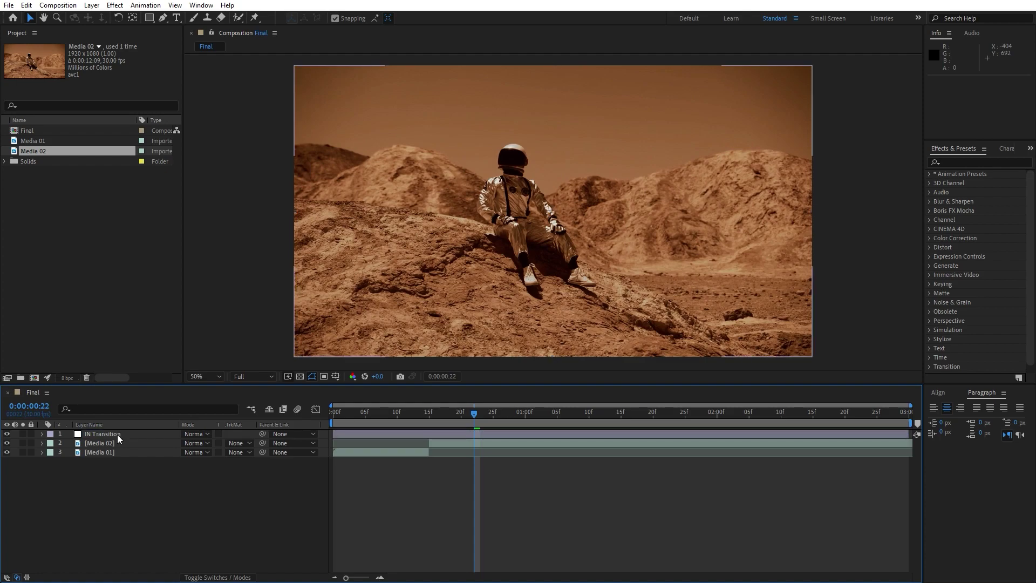
- Find the CC Scale Wipe effect and apply it to the IN Transition layer
click(118, 435)
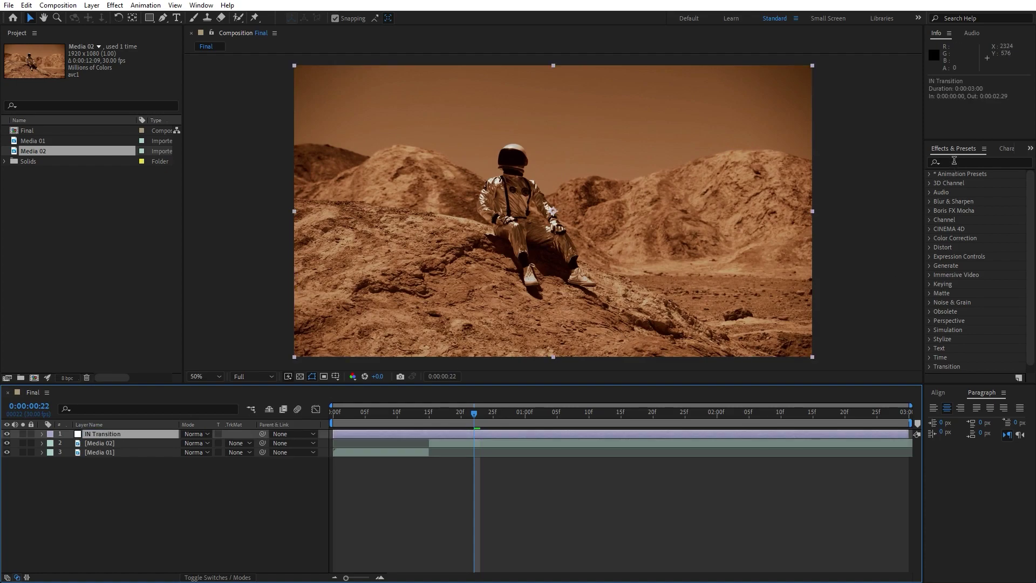
click(201, 6)
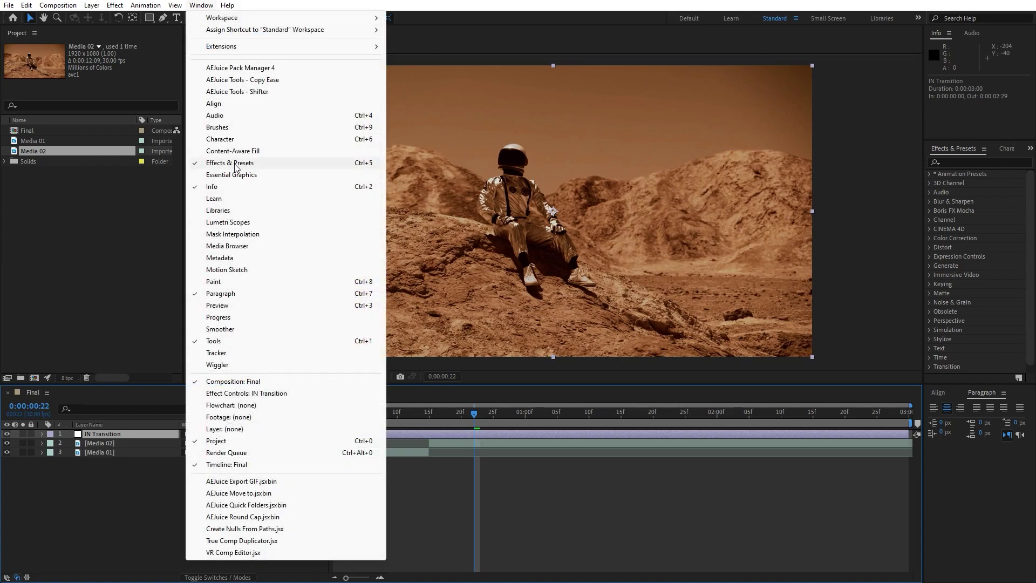
click(965, 161)
text(cc scale)
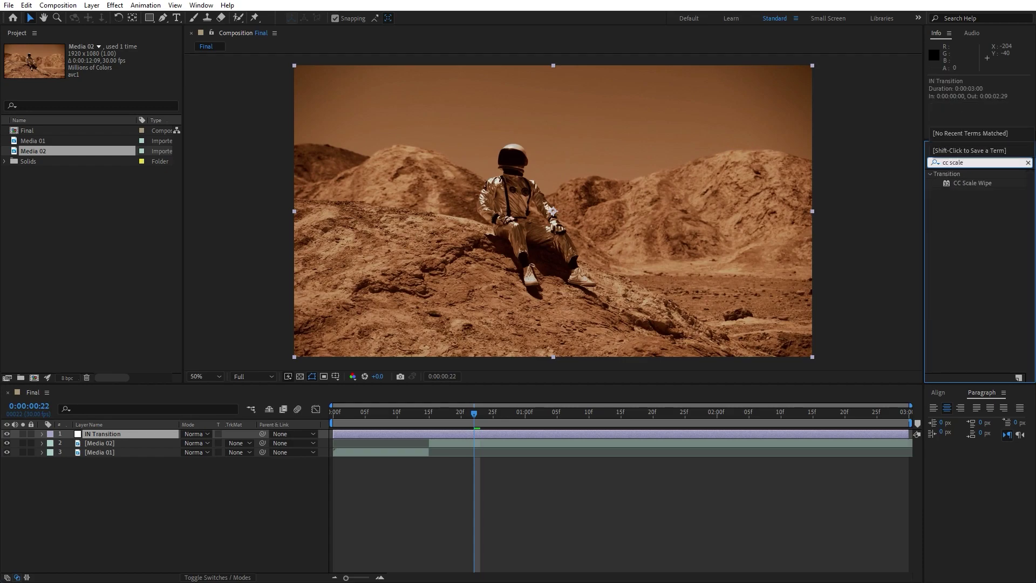
drag(971, 183, 150, 436)
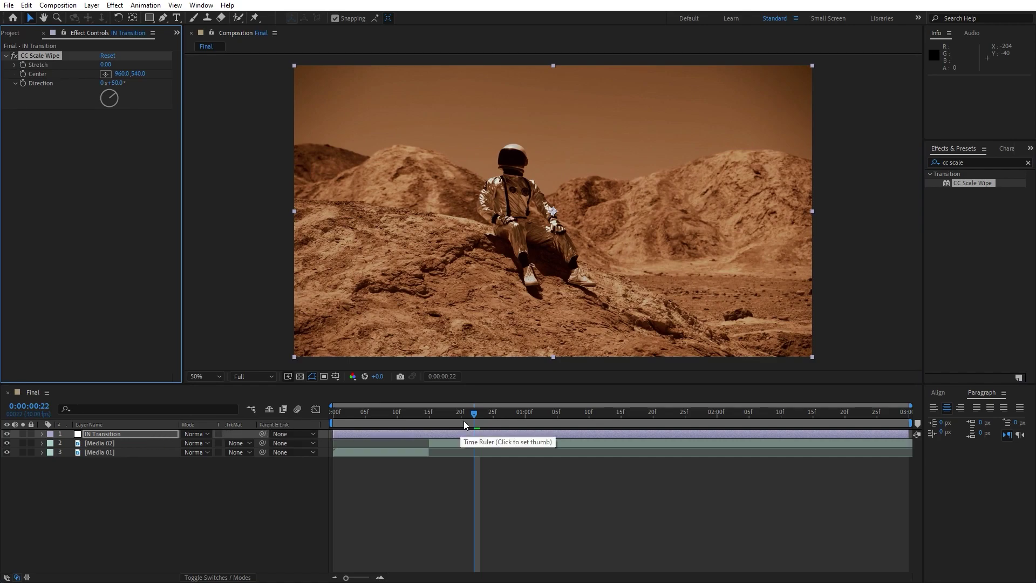
- Trim the end of the IN Transition layer to the end of Media 01 and set its label color to Purple
drag(909, 431, 430, 438)
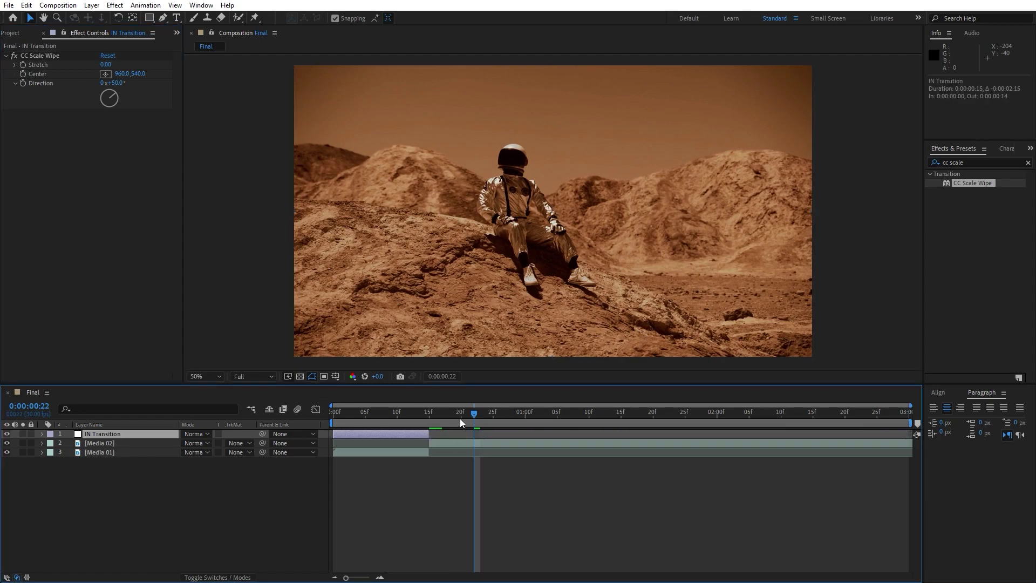
click(92, 452)
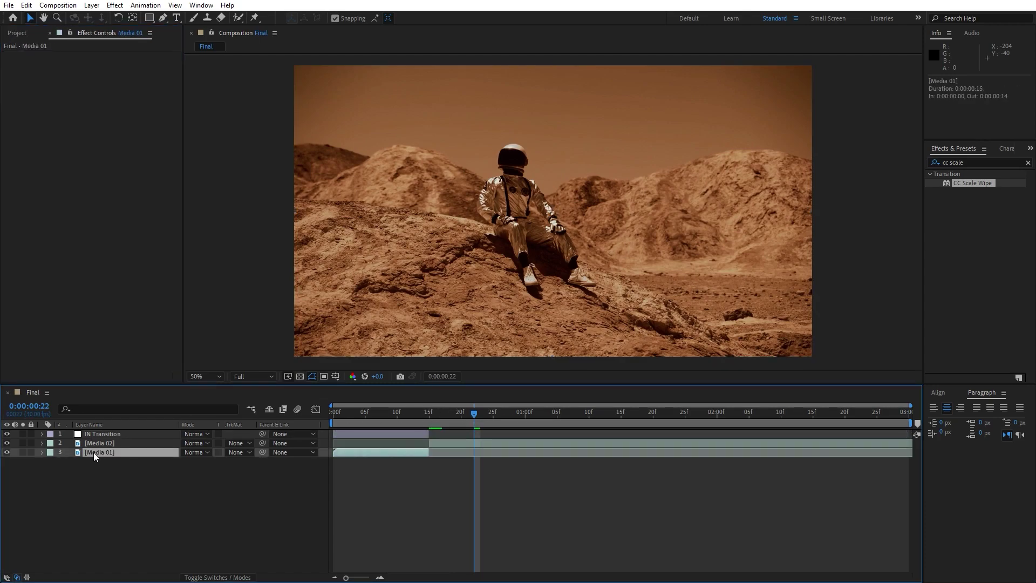
click(95, 432)
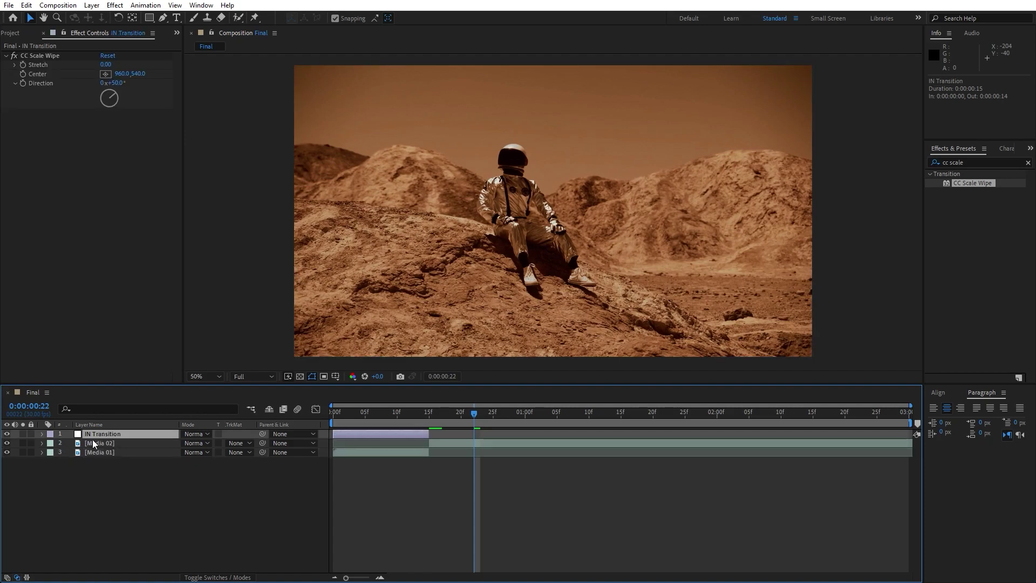
click(51, 434)
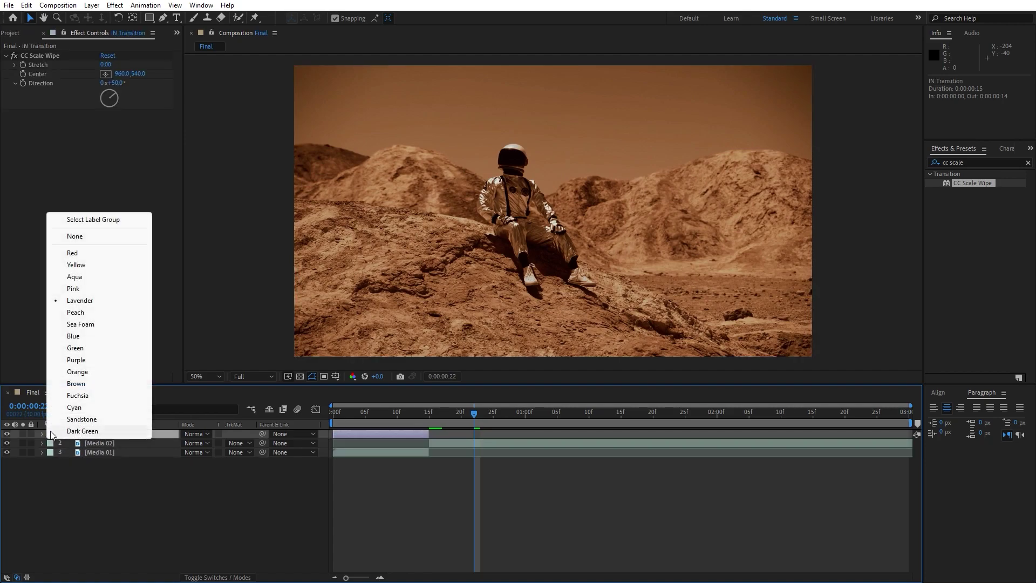
click(79, 357)
- Keyframe the CC Scale Wipe Stretch on IN Transition at 0 on the first frame and 50 at 0:00:00:15
drag(365, 414, 289, 412)
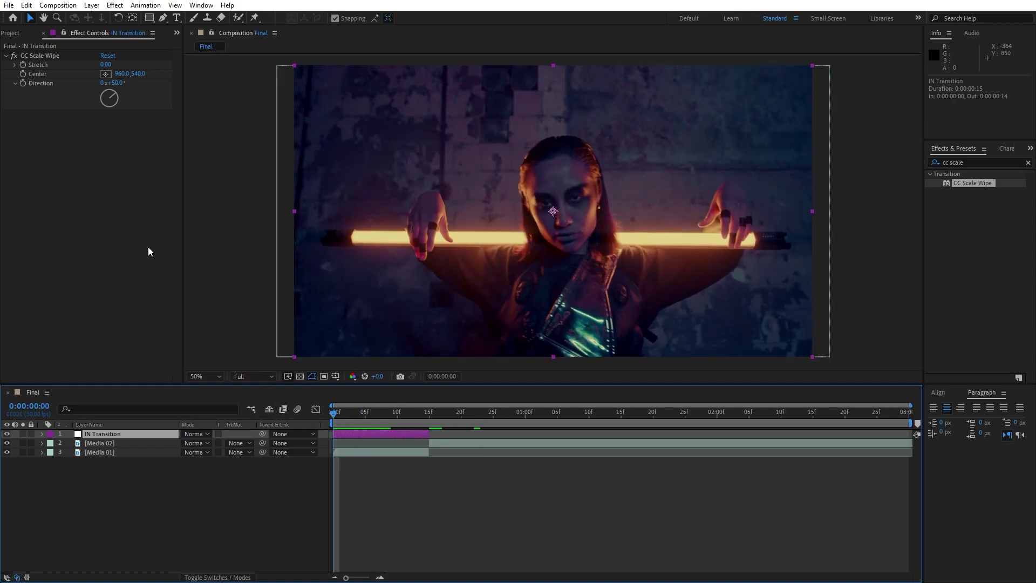
click(23, 65)
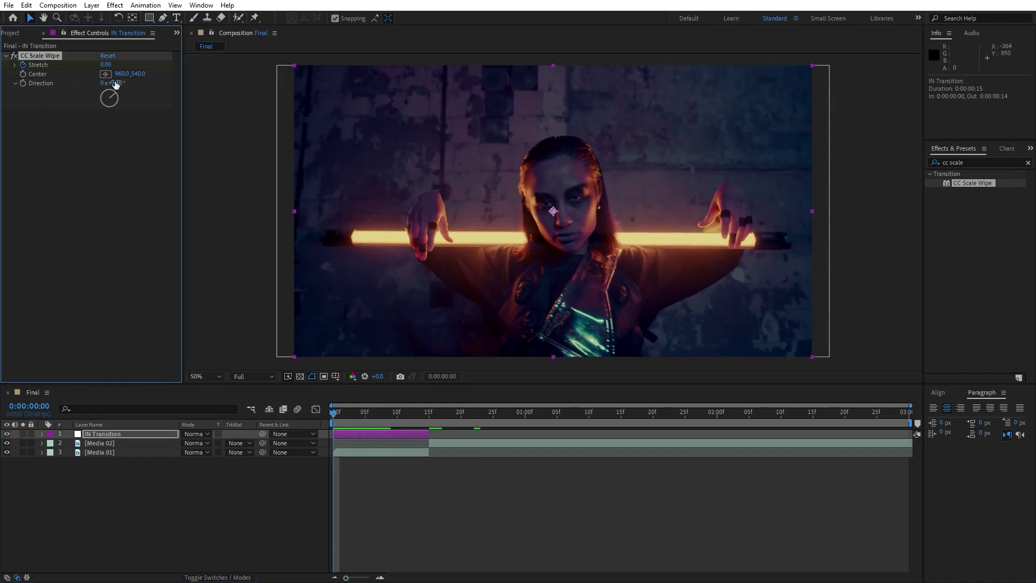
drag(337, 419, 431, 425)
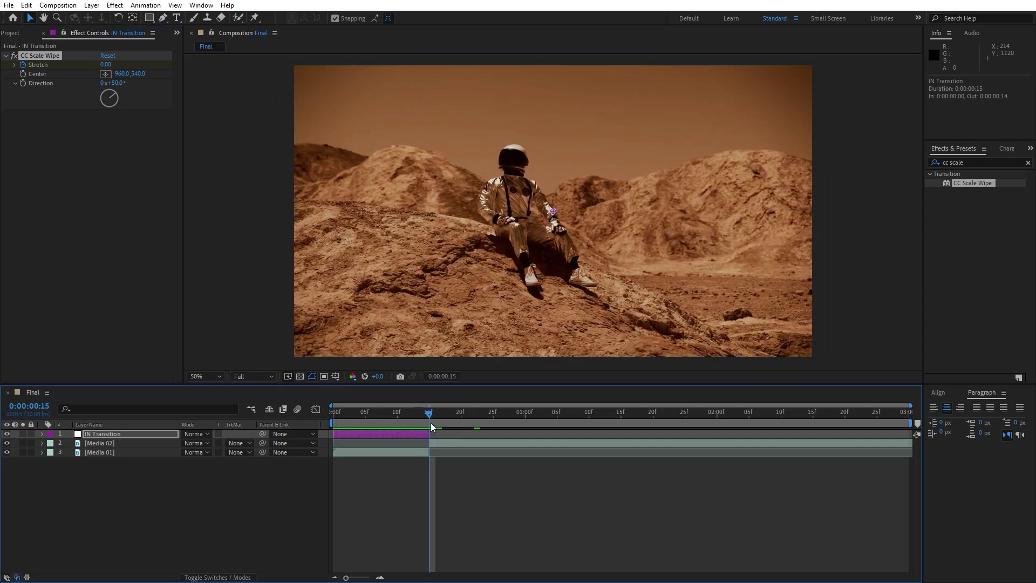
click(110, 64)
text(50)
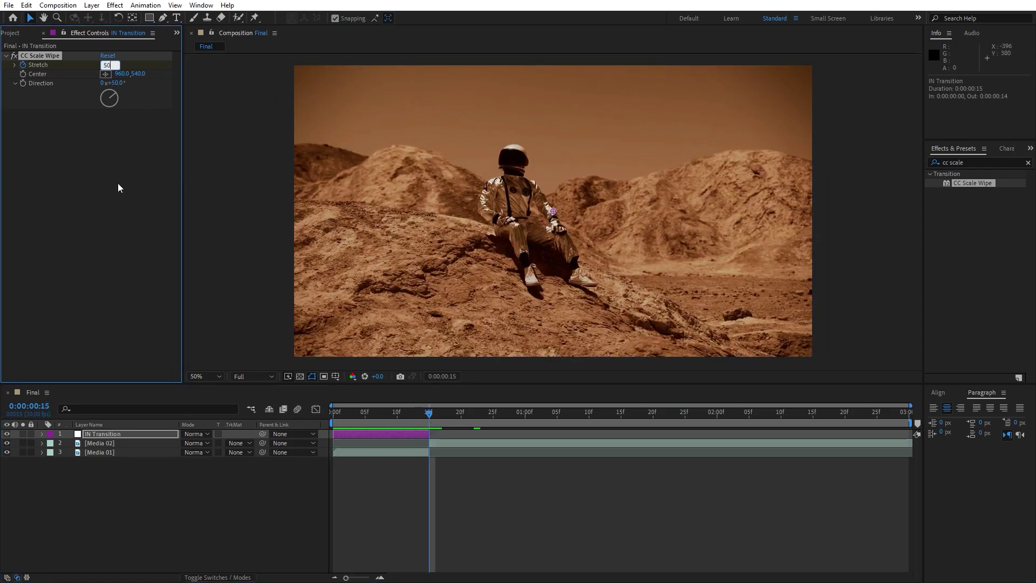
key(Return)
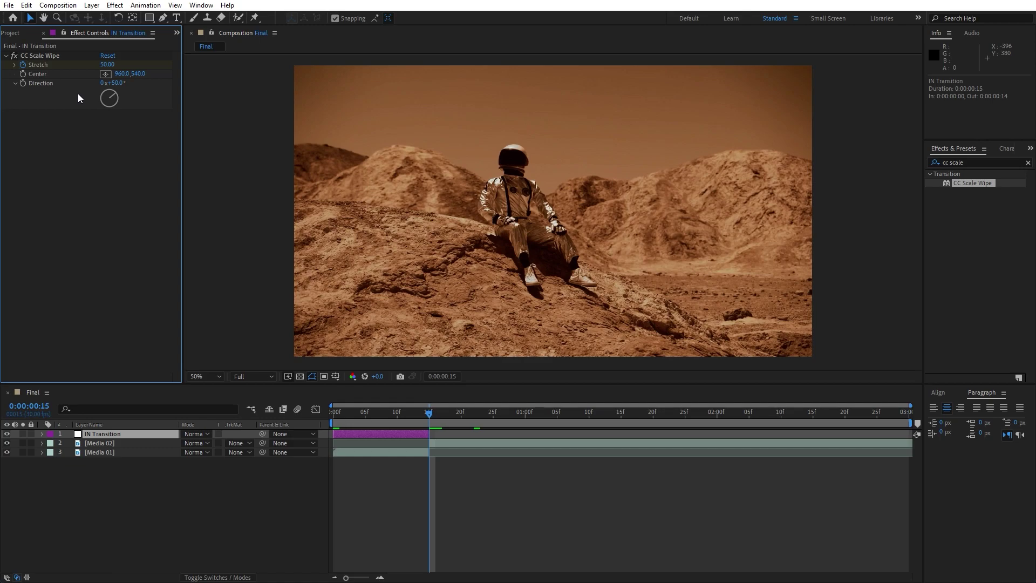
- Set the CC Scale Wipe Direction to -90° and its Center to 1920, 540 on IN Transition
click(117, 83)
key(Return)
click(121, 73)
text(19)
key(Return)
click(42, 56)
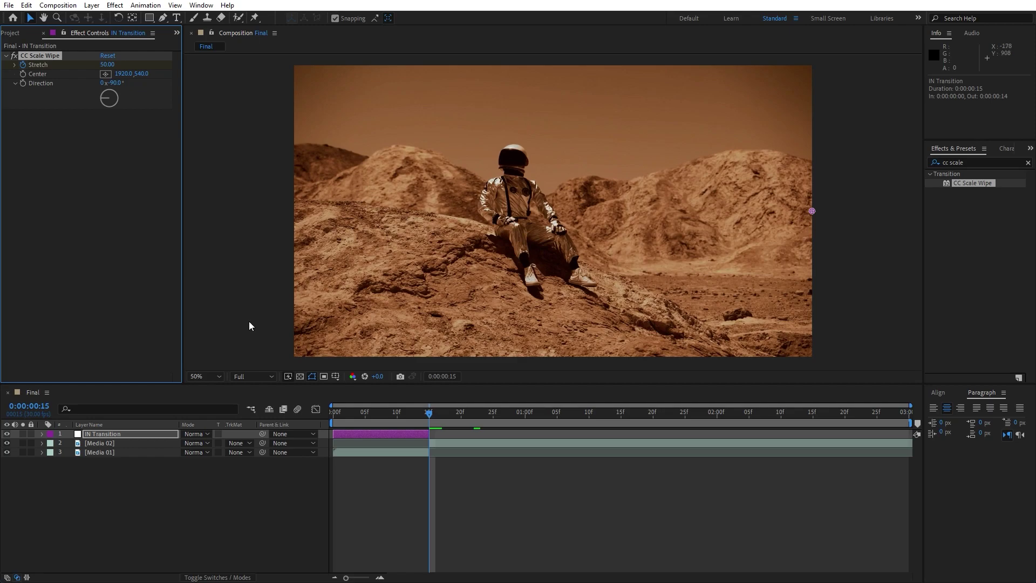
- Reveal the IN Transition layer's keyframes and preview the wipe from the start of the timeline
click(218, 497)
key(u)
key(Home)
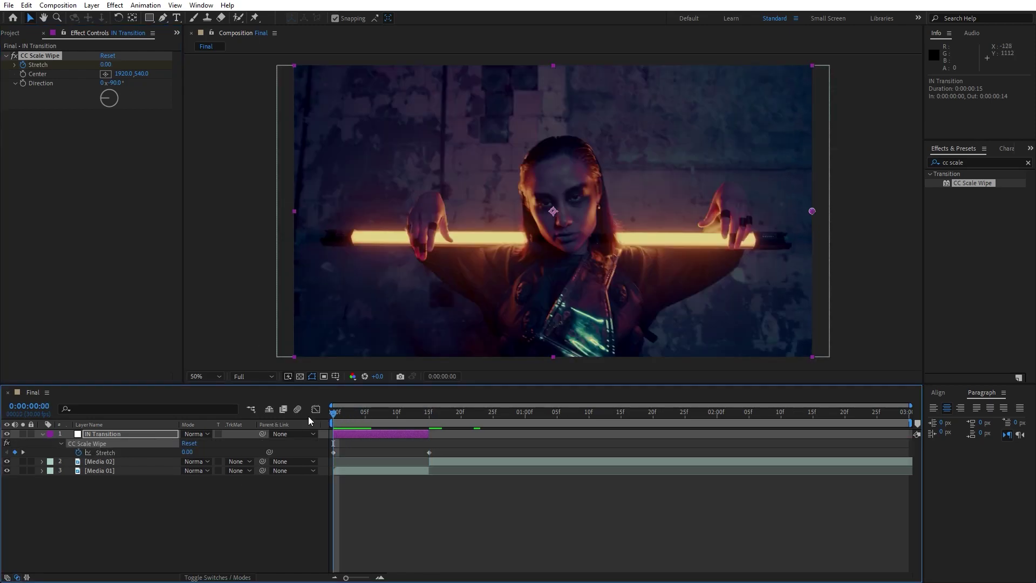
key(space)
drag(403, 413, 348, 417)
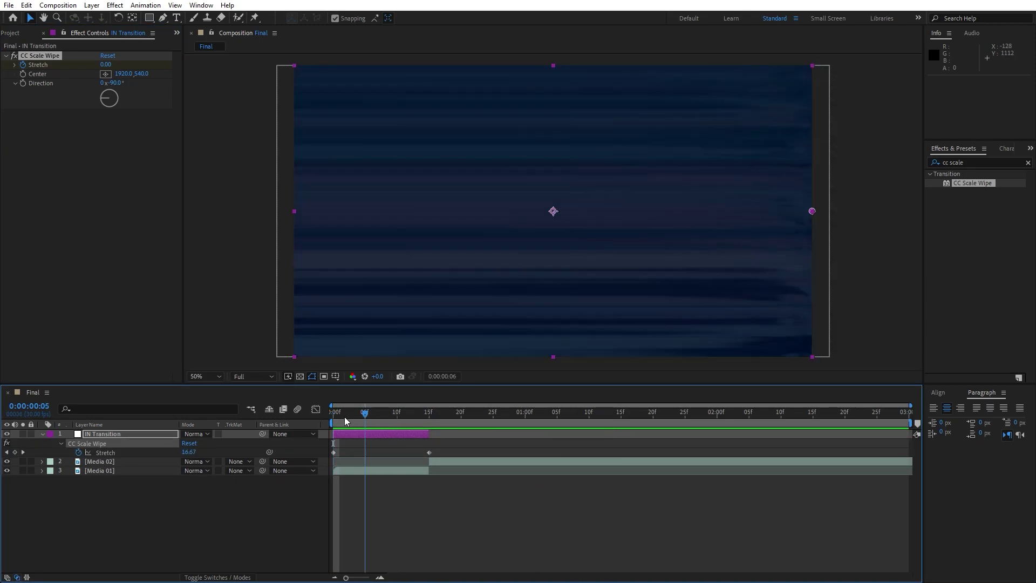
drag(461, 421, 503, 416)
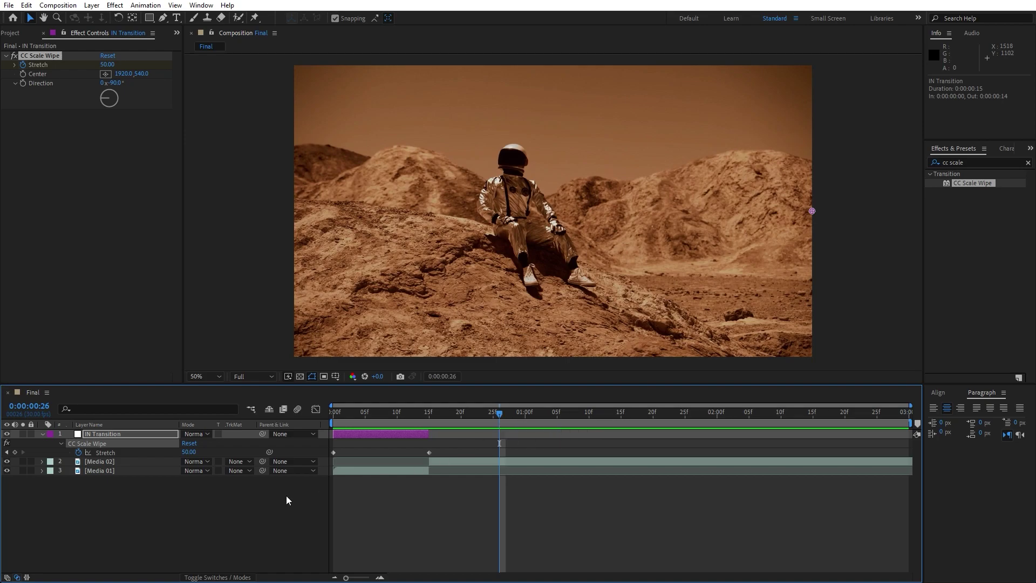
- Create a second adjustment layer above IN Transition and rename it OUT Transition
right_click(144, 518)
mouse_move(226, 379)
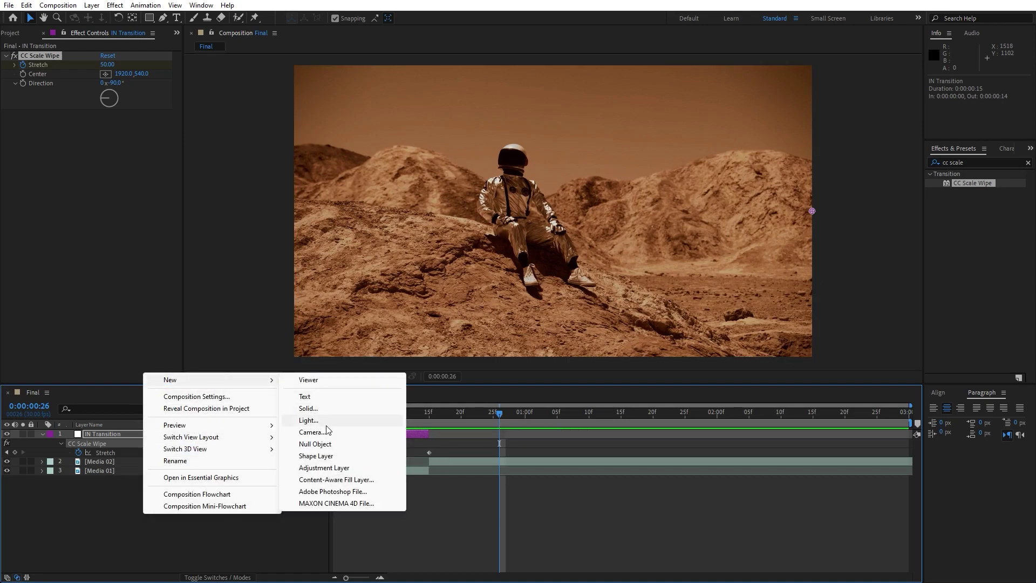
click(347, 469)
key(Return)
text(O)
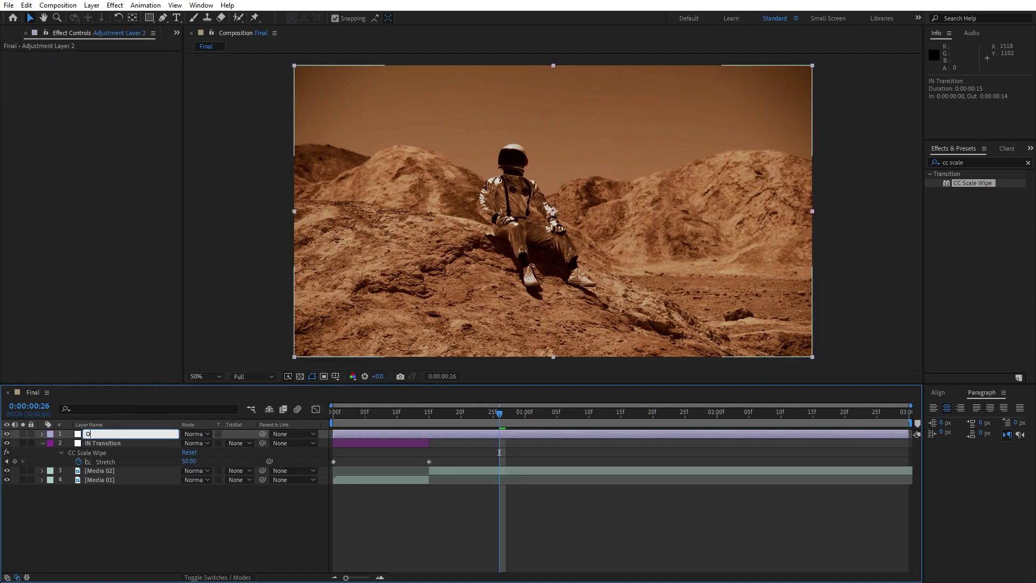
text(UT Transition)
key(Return)
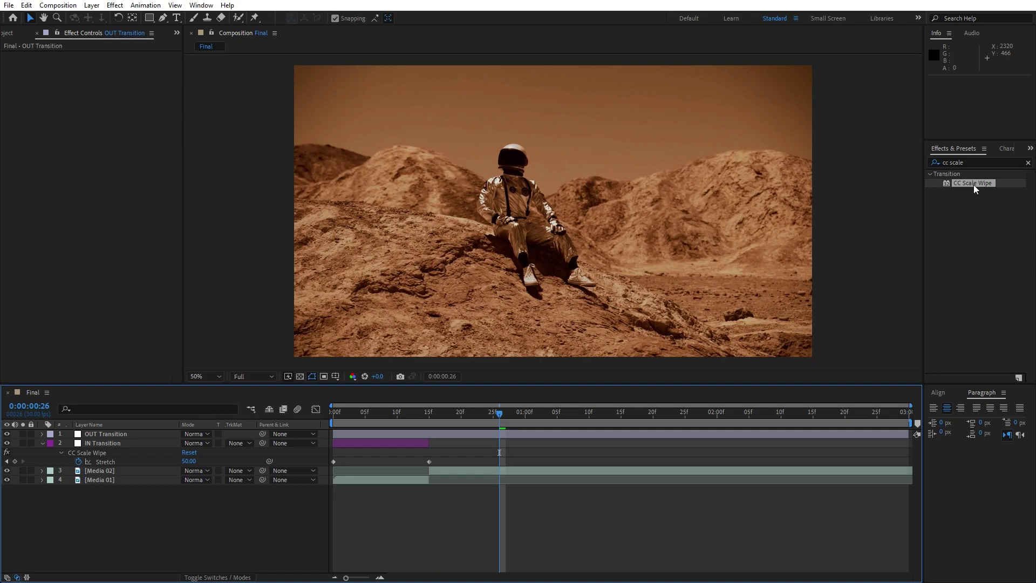
- Apply CC Scale Wipe to the OUT Transition layer and trim the layer's start to 0:00:00:15
drag(973, 182, 135, 433)
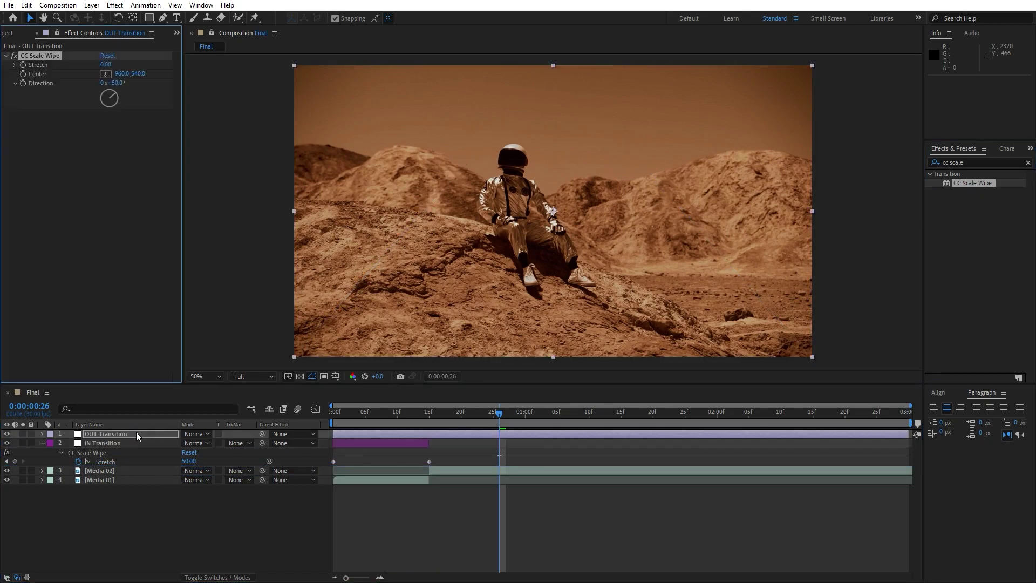
drag(334, 433, 427, 435)
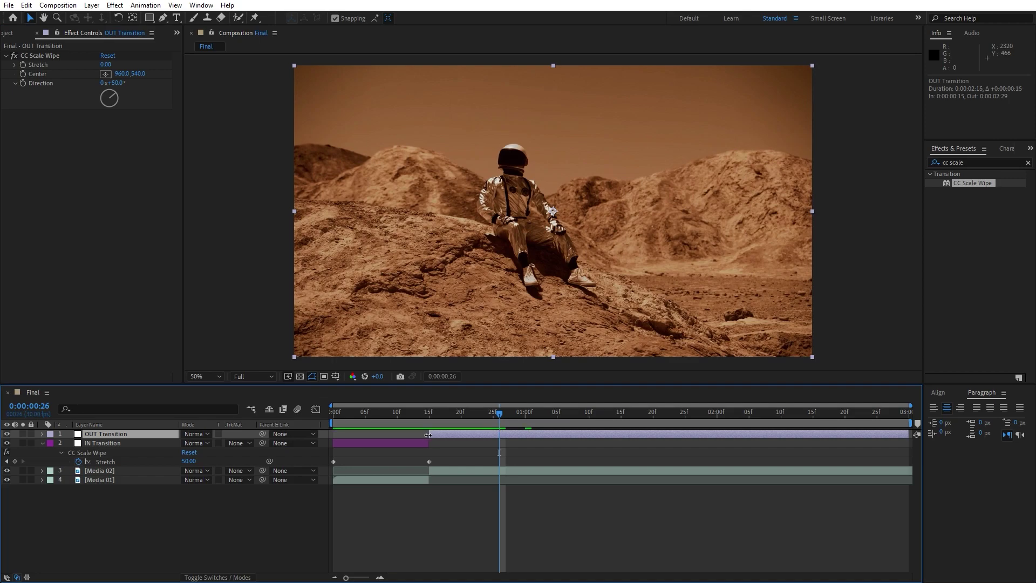
- Set the OUT Transition layer's label color to Cyan and collapse the IN Transition layer's properties
click(49, 435)
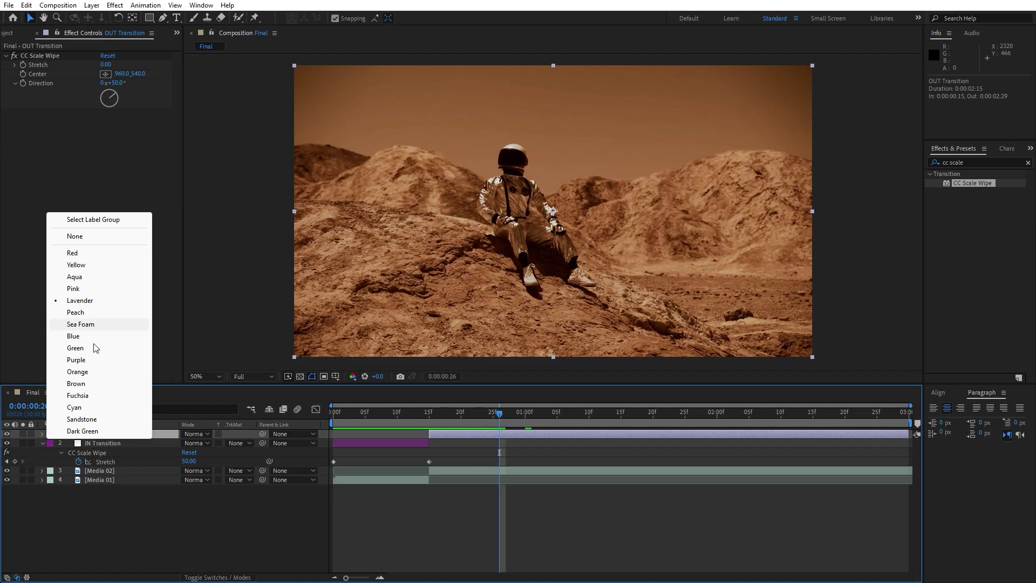
click(95, 410)
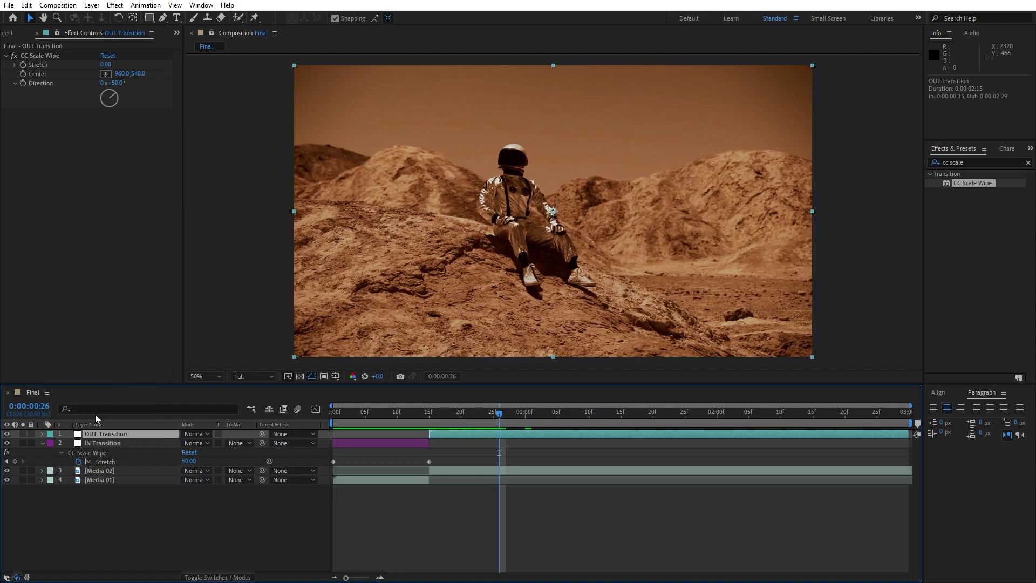
click(42, 444)
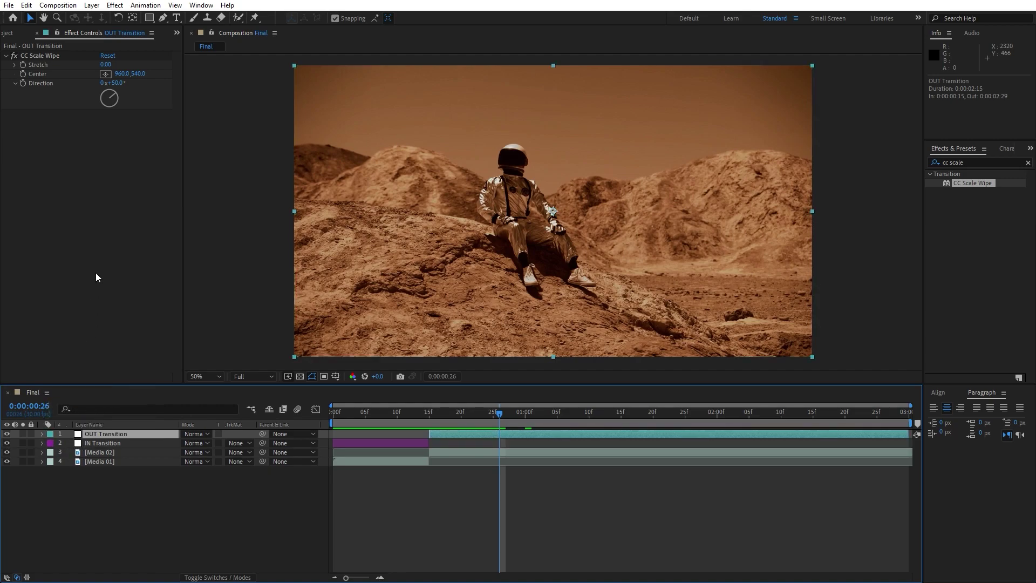
- Set OUT Transition's CC Scale Wipe Center to 1920, 540 and its Direction to -90°
click(122, 78)
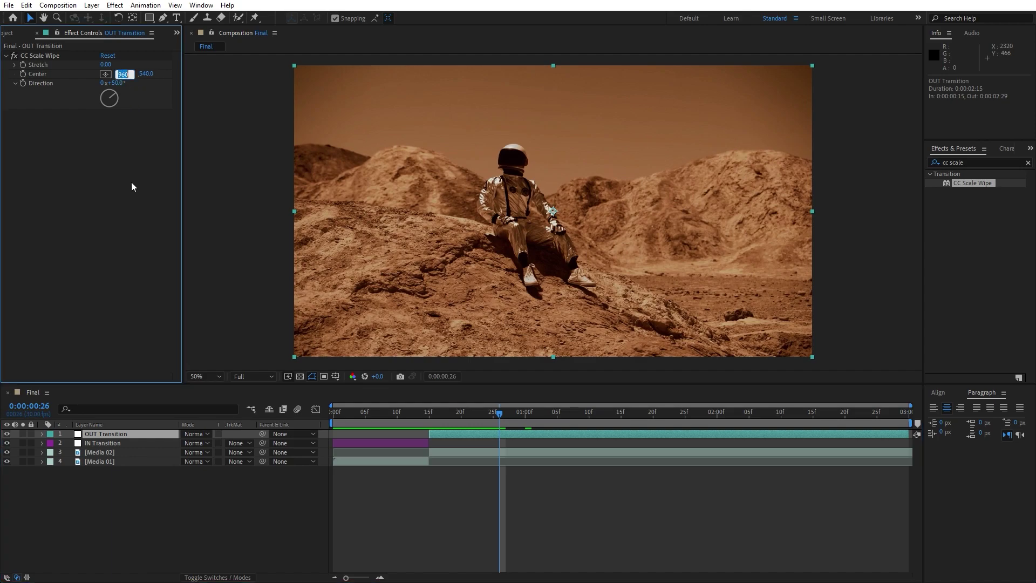
text(1920)
click(116, 83)
text(-90)
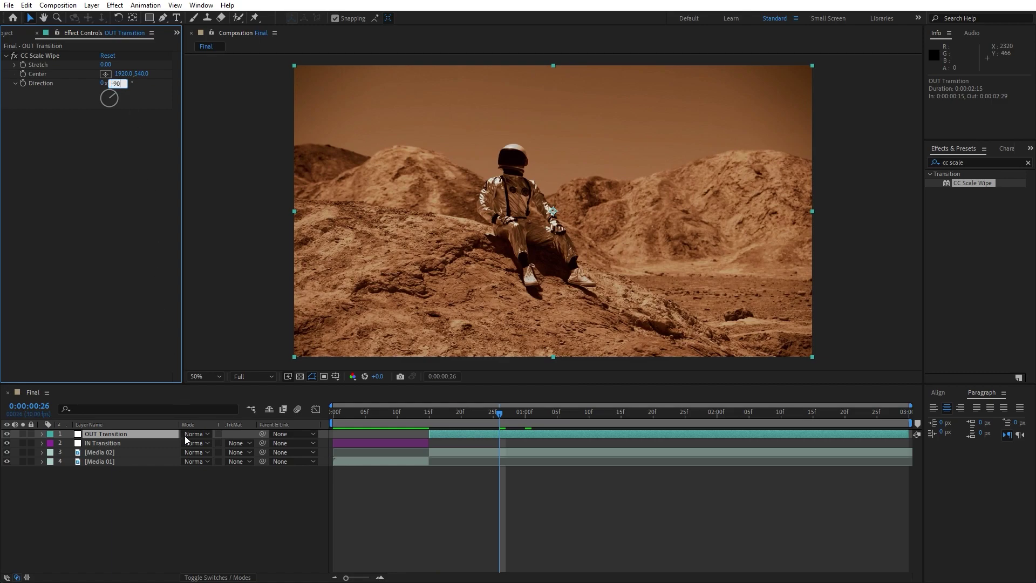
click(512, 407)
- Set OUT Transition's Stretch to 50 at 0:00:00:15 and start keyframing it there
drag(498, 414, 429, 415)
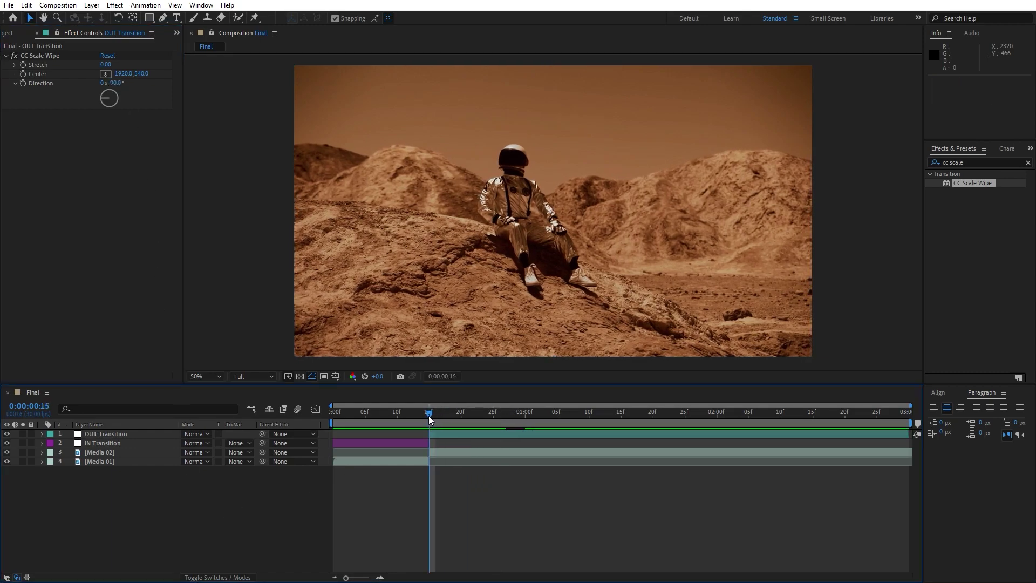
click(105, 65)
text(50)
key(Return)
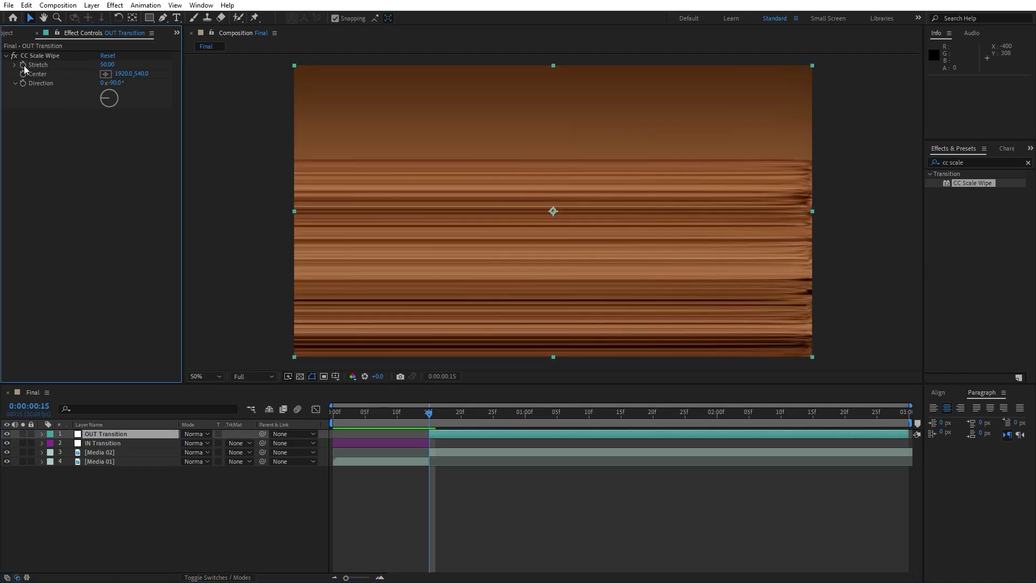
click(23, 65)
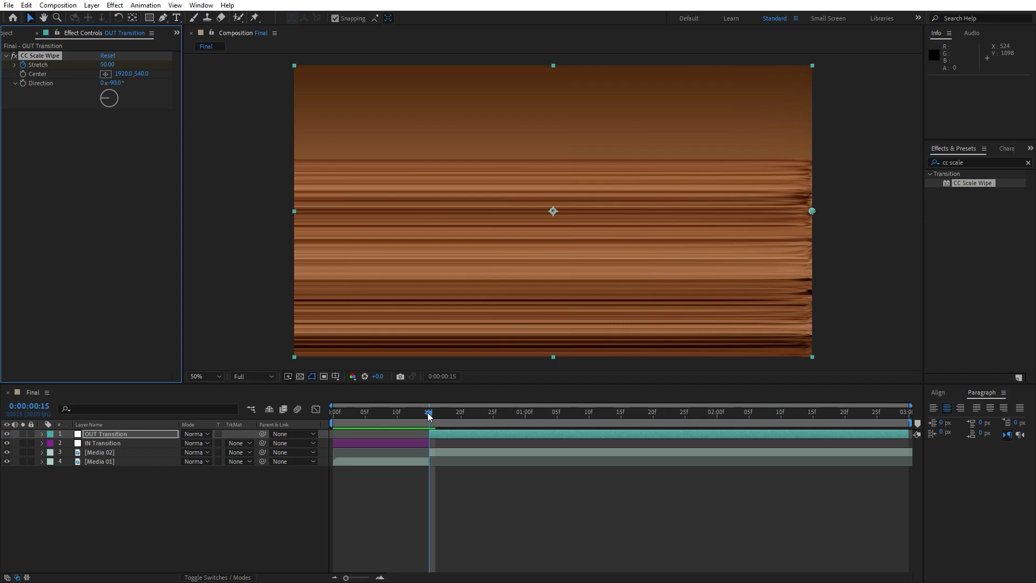
- Keyframe OUT Transition's Stretch at 10 on 0:00:00:20 and at 0 on 0:00:01:00
drag(428, 412, 462, 416)
click(107, 65)
text(10)
key(Return)
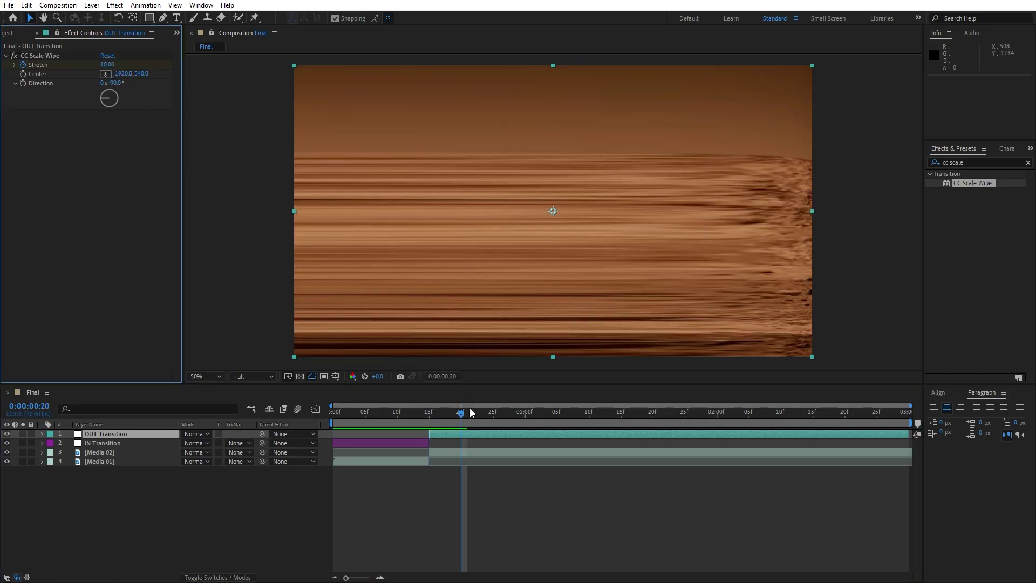
drag(461, 413, 529, 420)
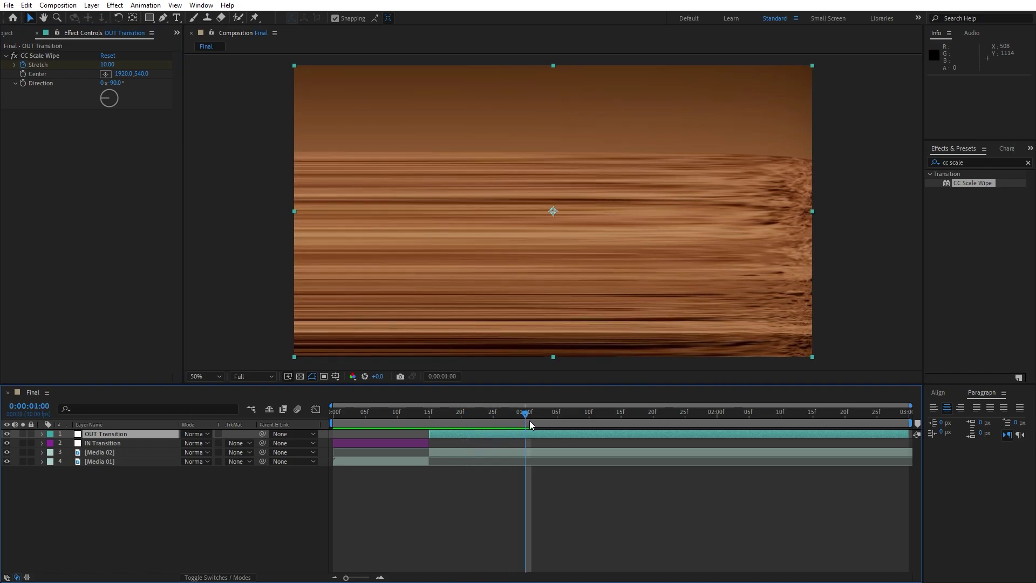
click(107, 65)
text(0)
key(Return)
- Reshape IN Transition's Stretch speed graph so it rises slowly and peaks sharply at the last keyframe, then collapse the layer
click(135, 444)
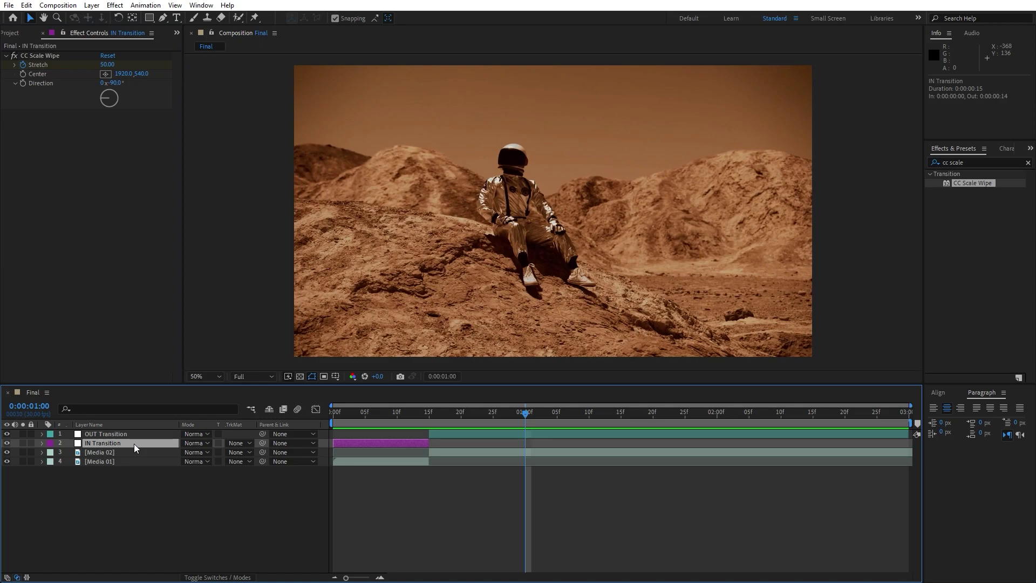
key(u)
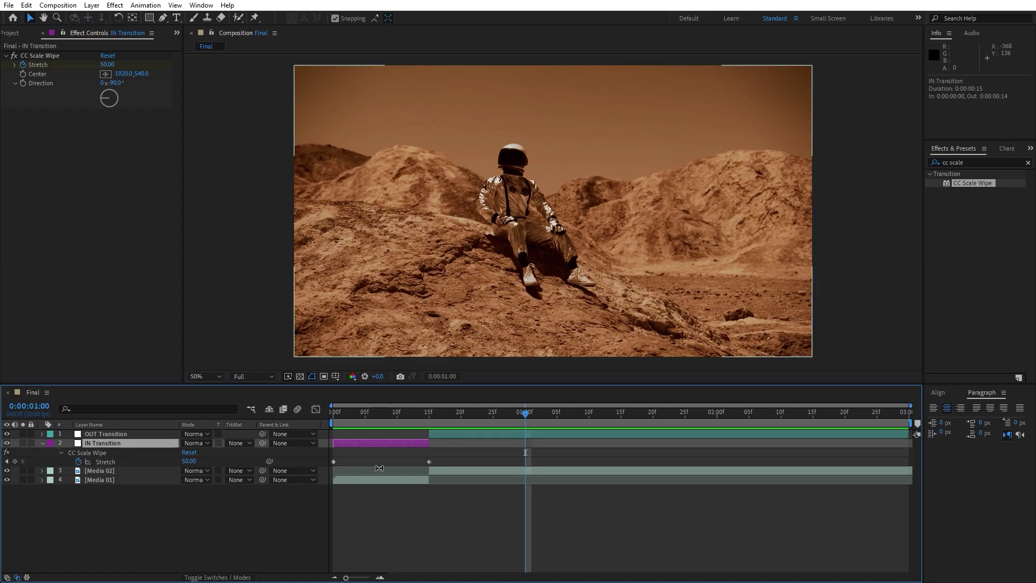
drag(460, 454, 306, 478)
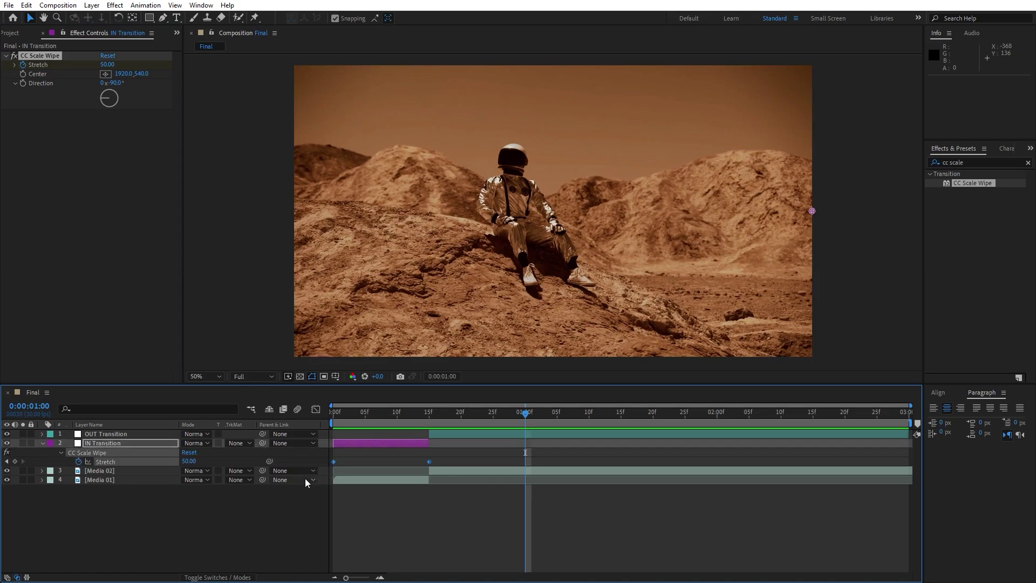
click(315, 410)
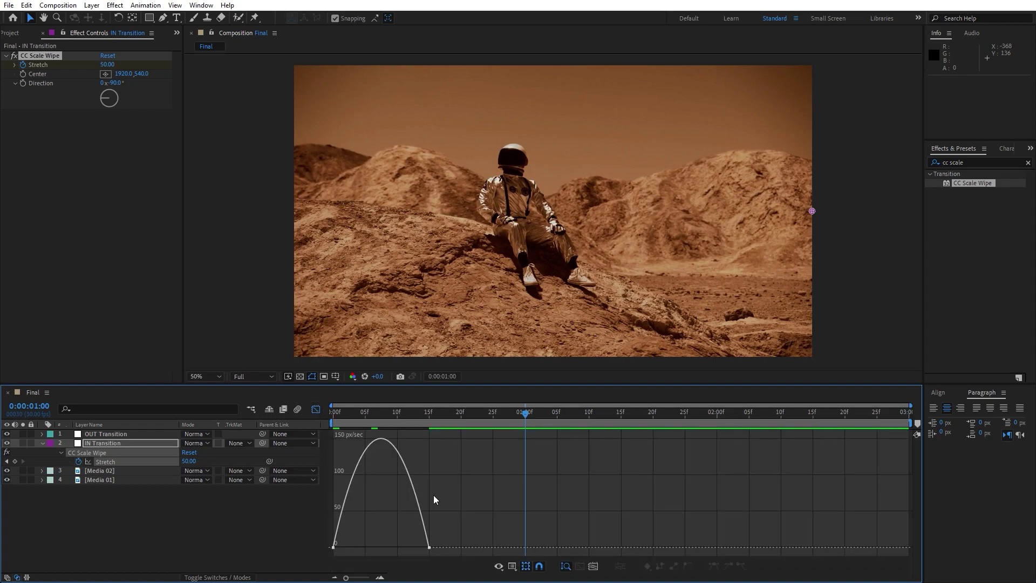
drag(476, 503, 390, 548)
right_click(475, 493)
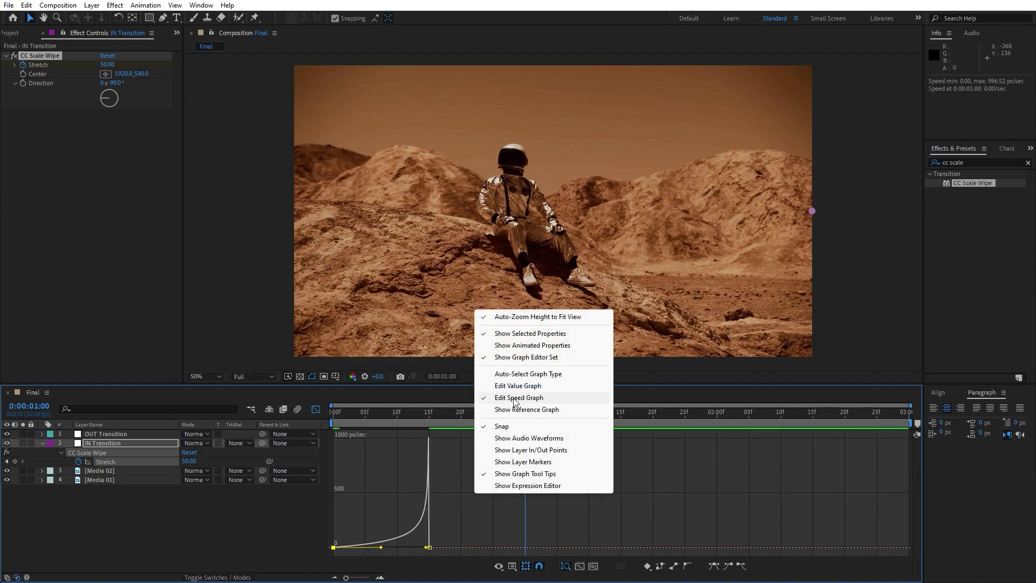
click(273, 491)
click(43, 443)
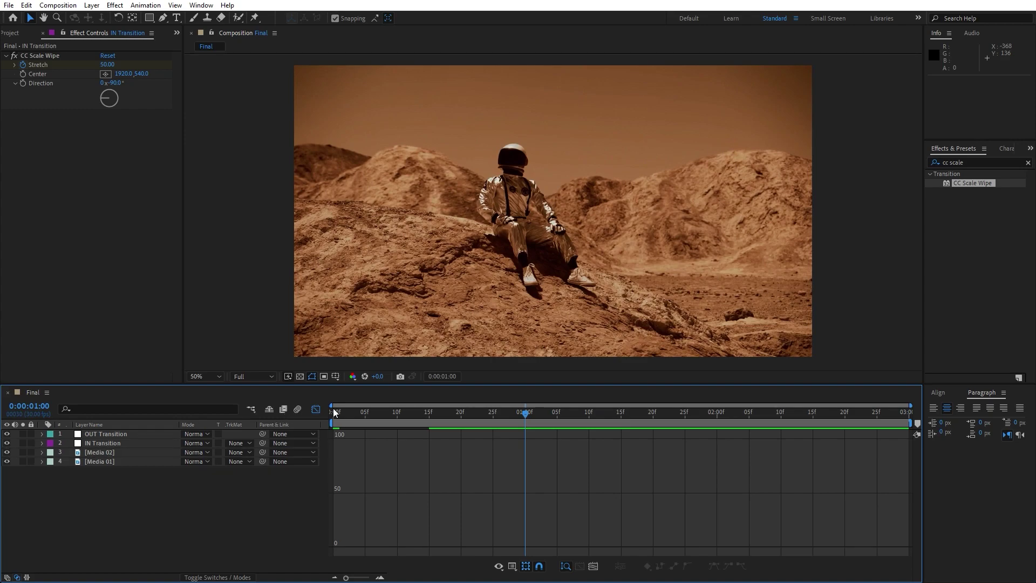
- Reveal OUT Transition's Stretch keyframes and apply Easy Ease to the first and last ones
click(129, 435)
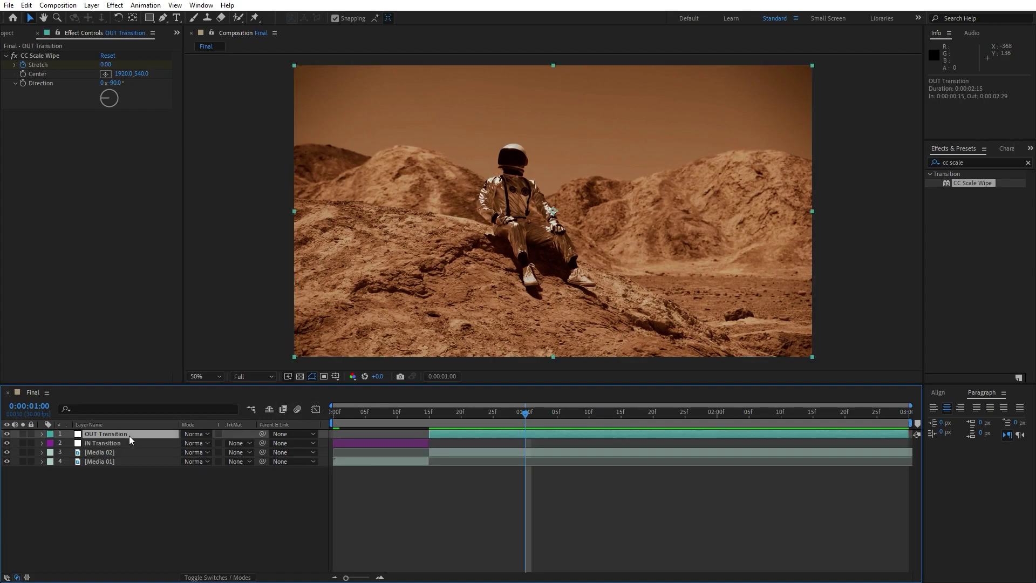
key(u)
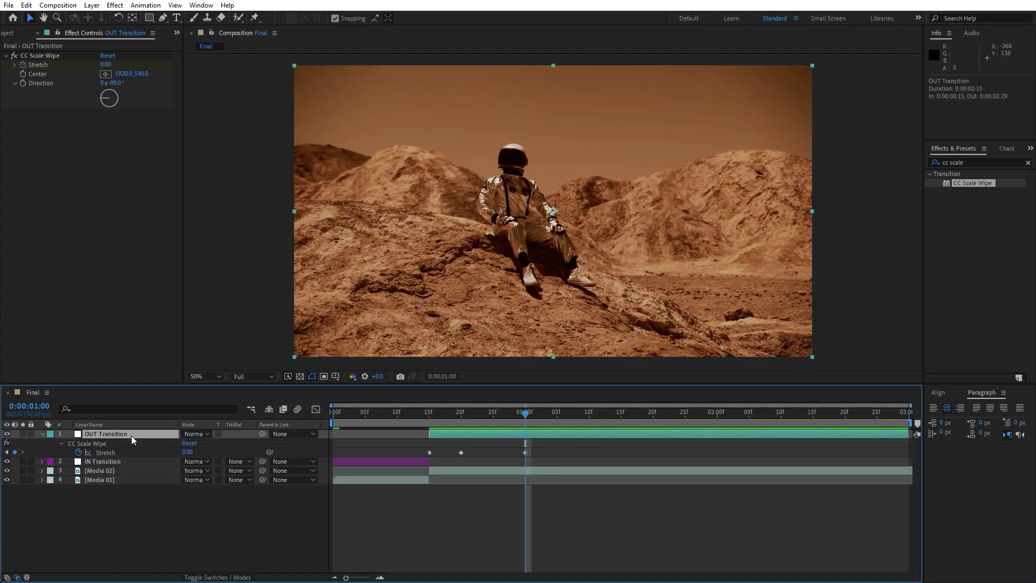
click(429, 452)
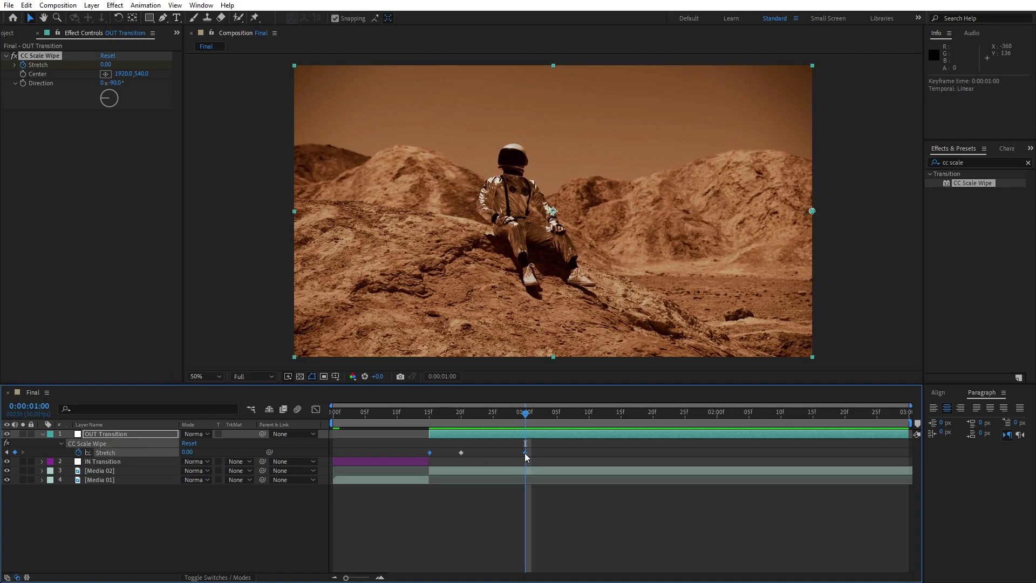
key(F9)
click(558, 451)
drag(548, 446, 451, 462)
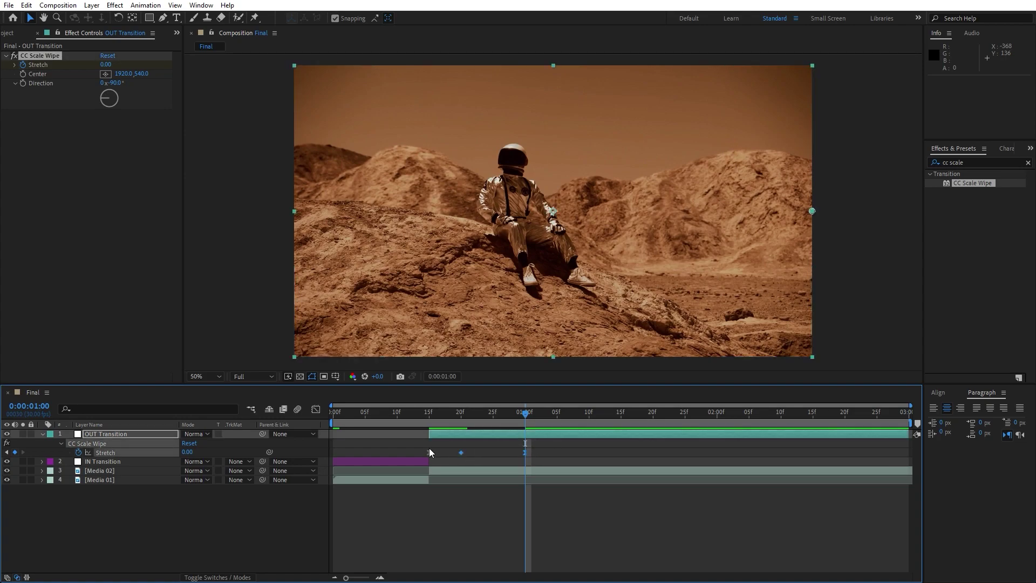
- Adjust the easing of OUT Transition's Stretch keyframes in the speed graph and preview the transition
click(317, 411)
mouse_move(550, 456)
mouse_down()
mouse_move(508, 426)
mouse_move(458, 460)
mouse_move(452, 448)
mouse_up()
click(317, 410)
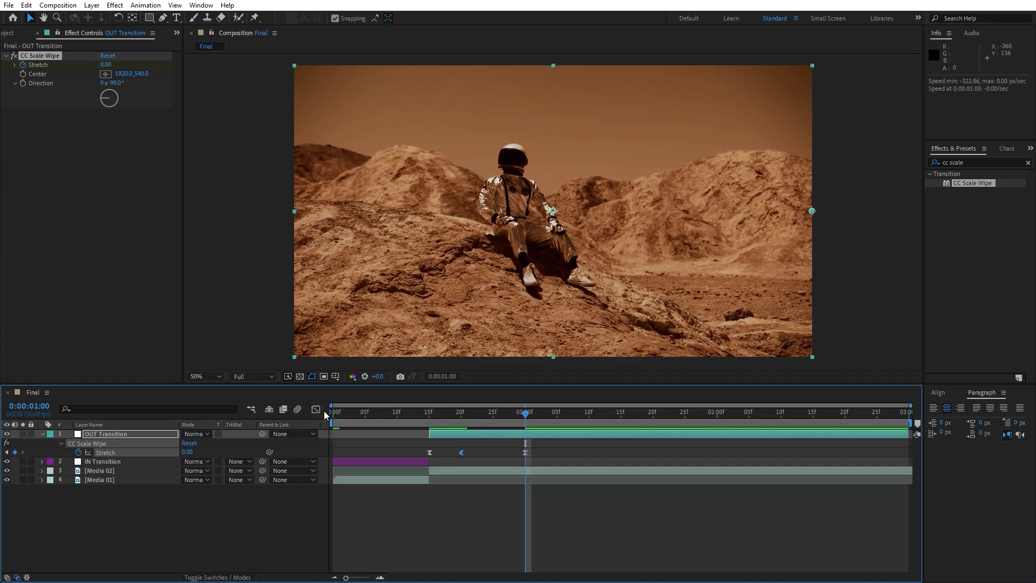
click(43, 434)
click(112, 505)
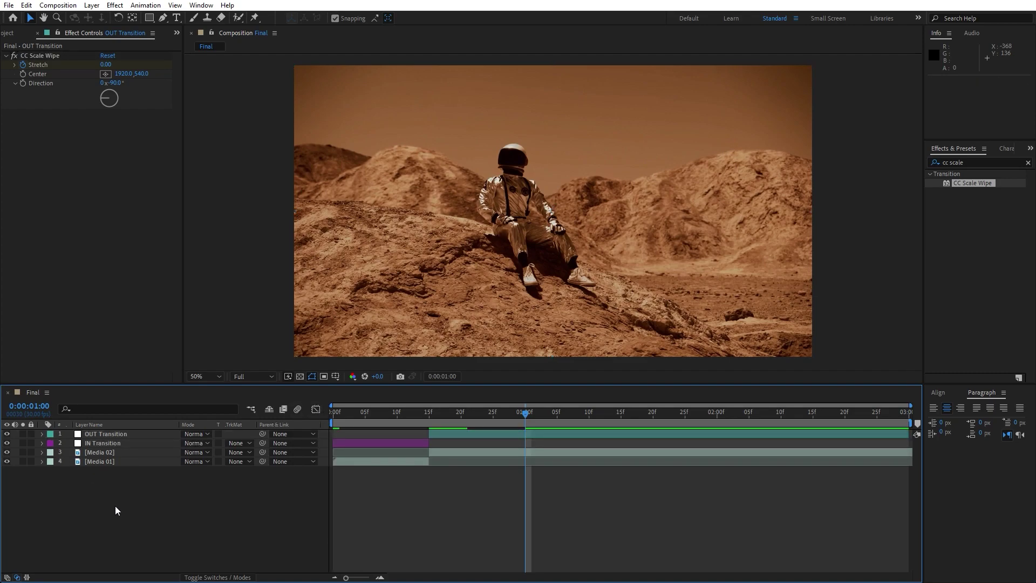
key(space)
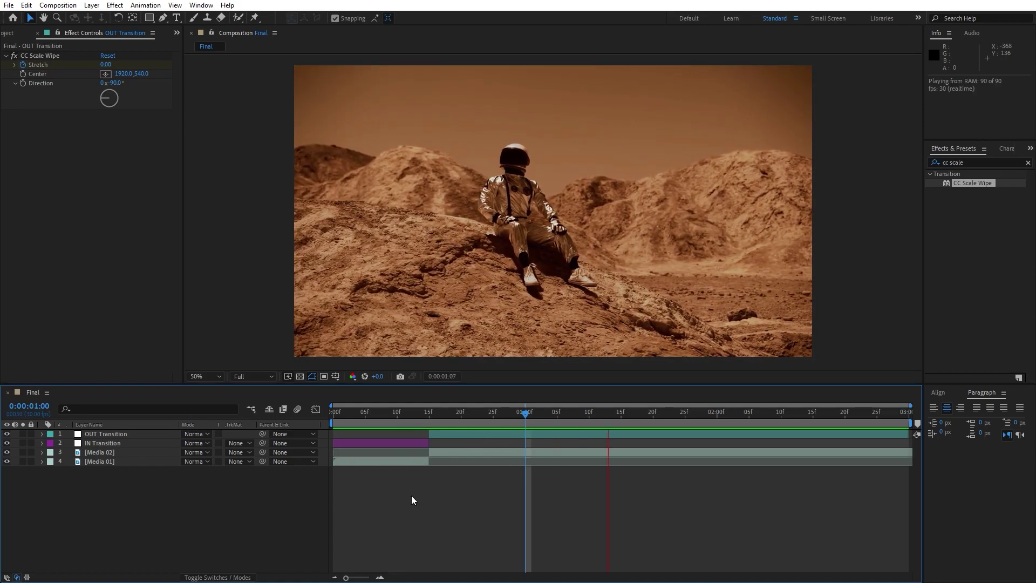
click(442, 413)
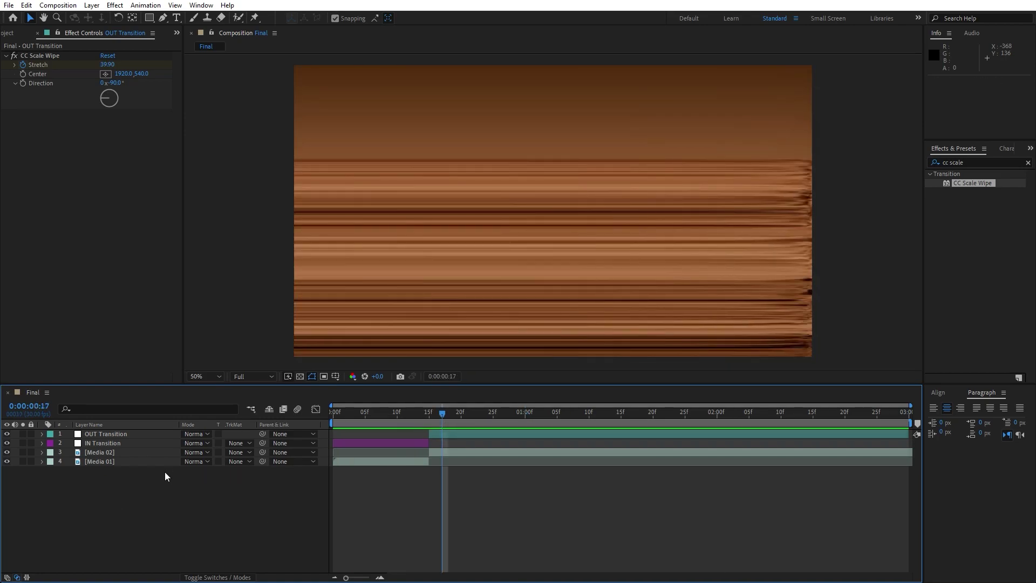
- Shift OUT Transition and Media 02 three frames earlier to start at 0:00:00:12, and trim IN Transition's end to that cut
click(128, 452)
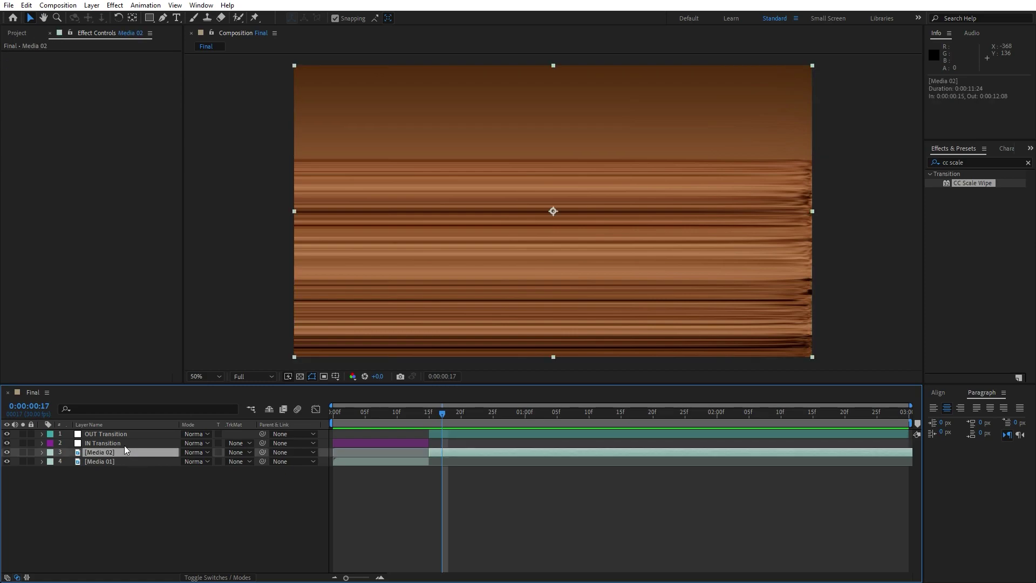
ctrl+click(131, 434)
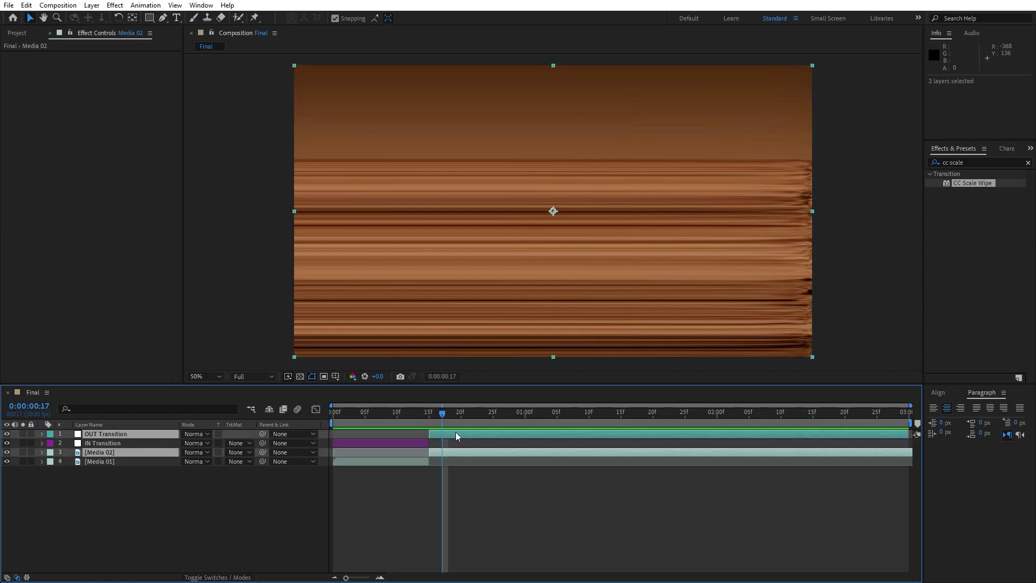
drag(454, 431, 438, 435)
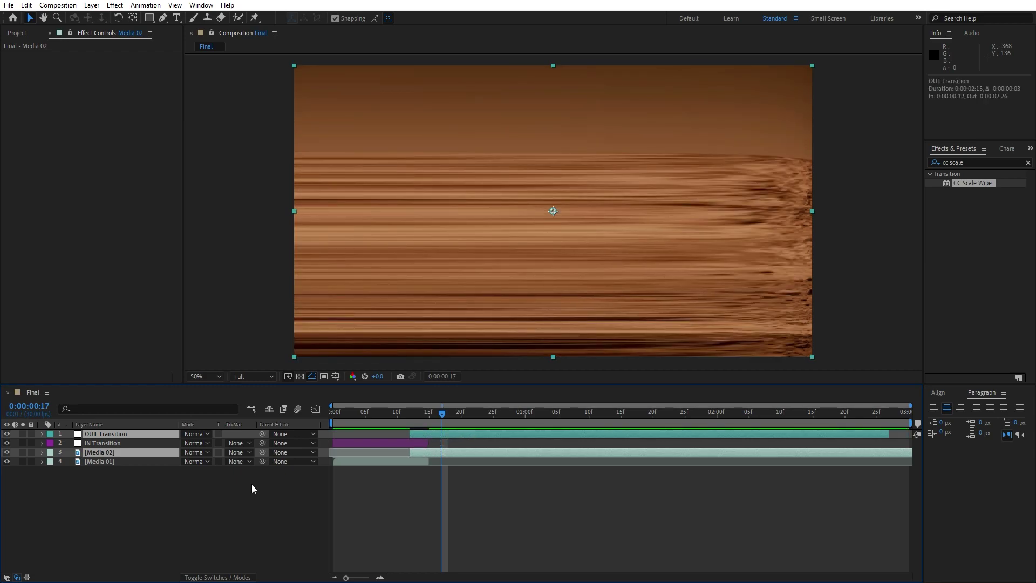
click(205, 472)
click(114, 445)
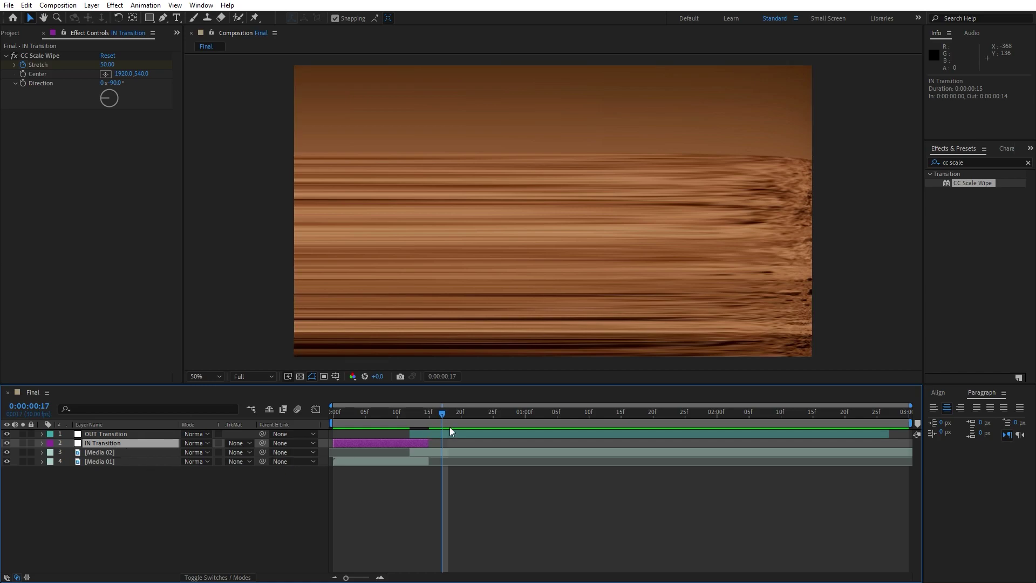
drag(426, 443, 410, 445)
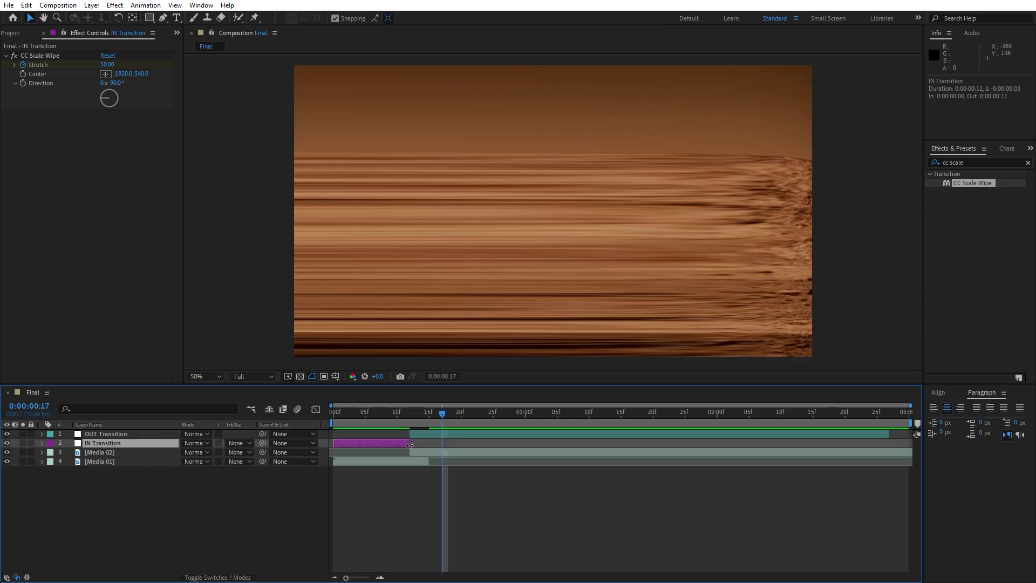
- Play the retimed transition and scrub through the frames after the cut up to 0:00:00:29
click(313, 508)
key(space)
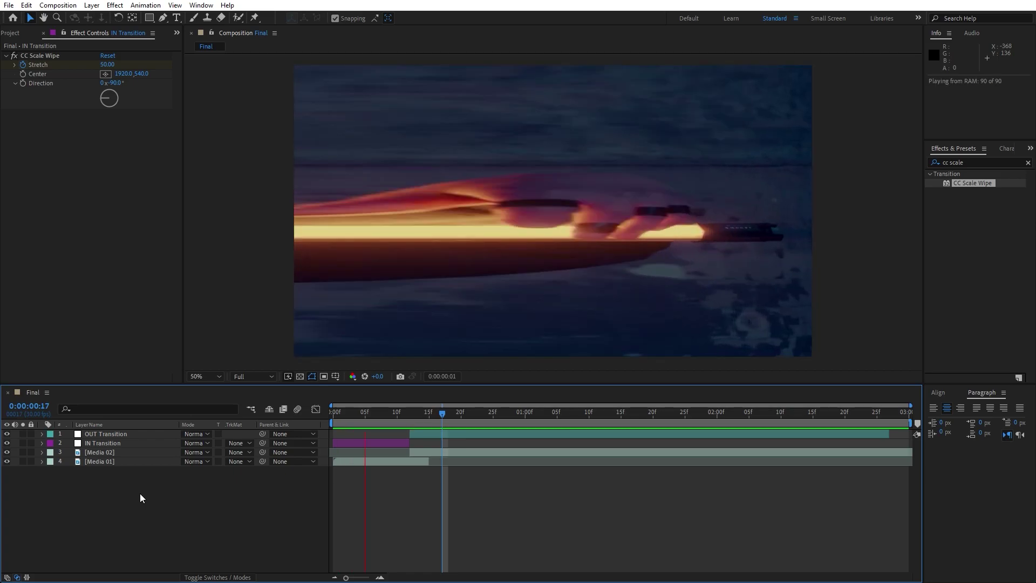
click(423, 416)
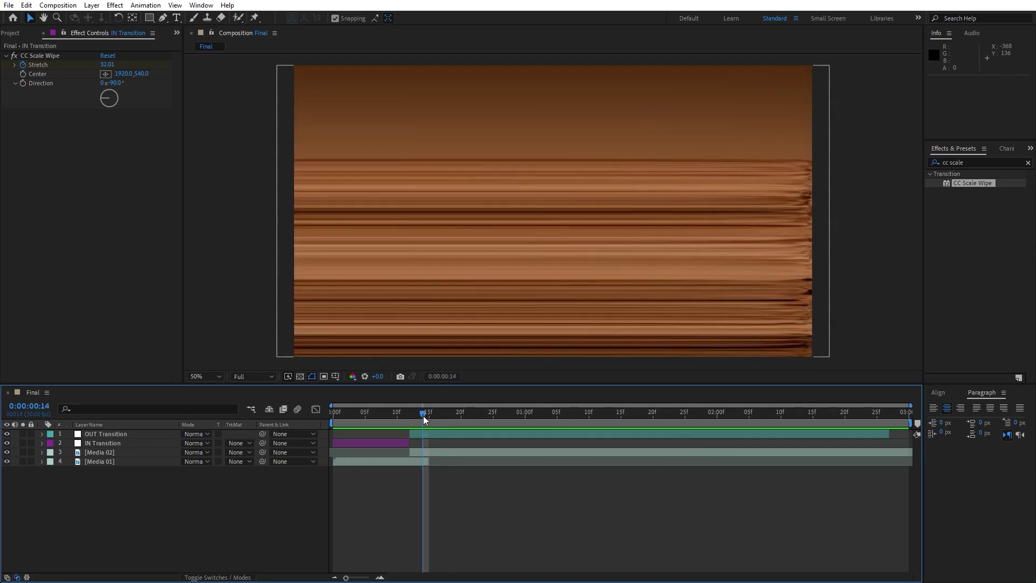
drag(422, 416, 520, 413)
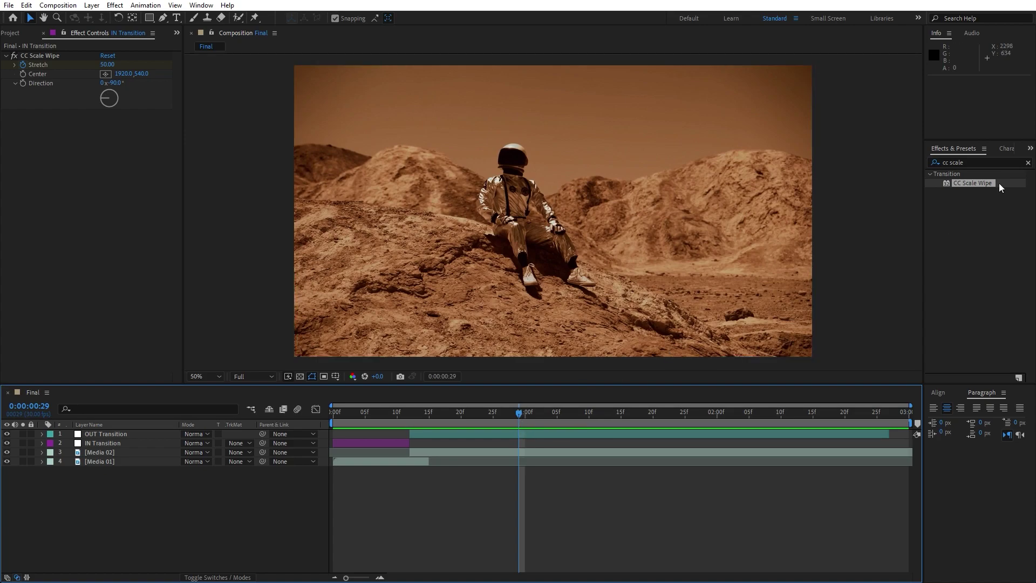
- Find the VR Chromatic Aberrations effect and apply it to the IN Transition layer
click(978, 160)
text(chor)
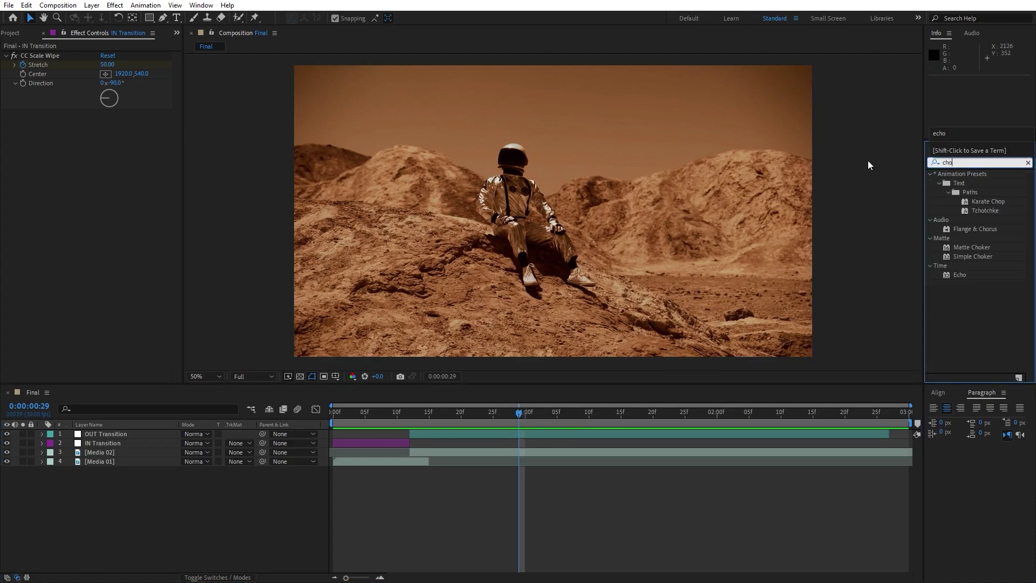
key(BackSpace)
key(BackSpace)
text(ro)
drag(969, 182, 121, 442)
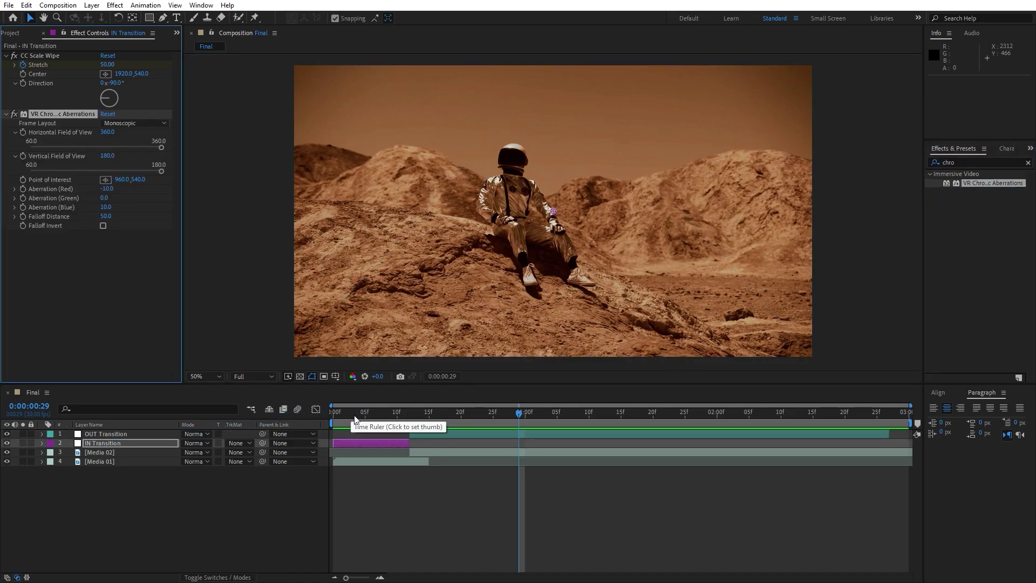
drag(351, 577, 367, 577)
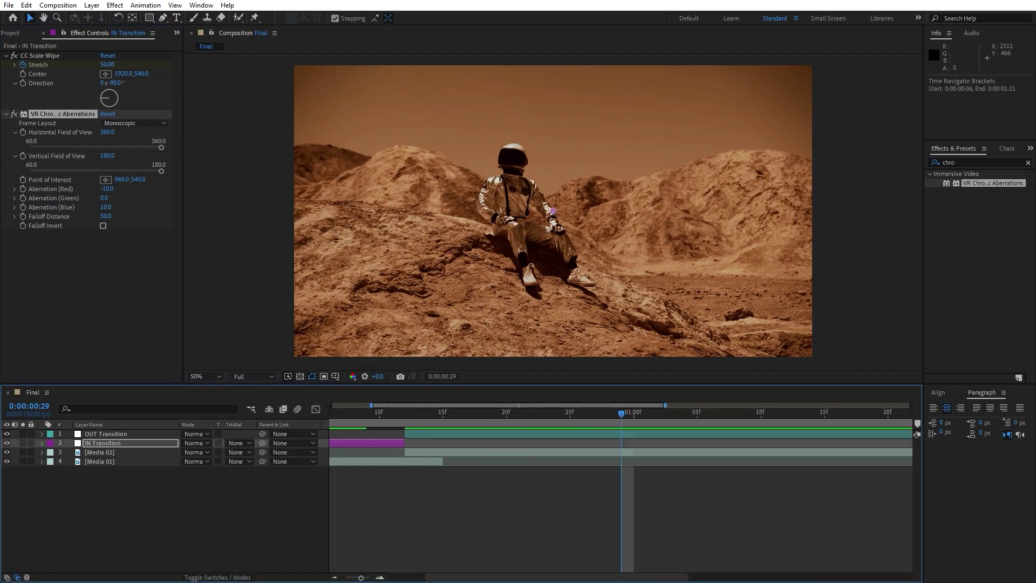
- At 0:00:00:07 on IN Transition, keyframe all three Aberration channels and Falloff Distance, with Green at 20 and Falloff Distance at 40
drag(442, 576, 406, 572)
click(425, 421)
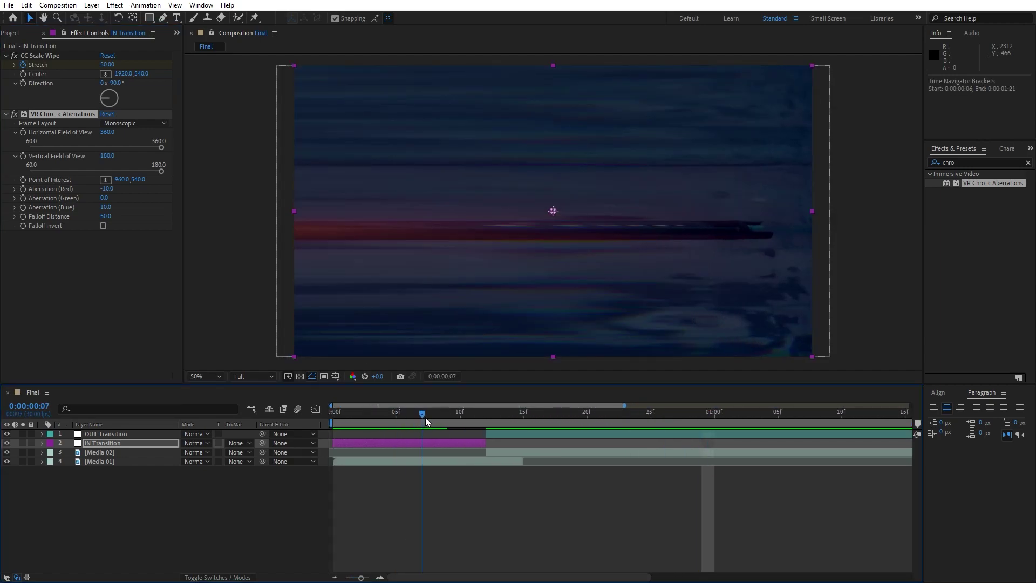
click(23, 189)
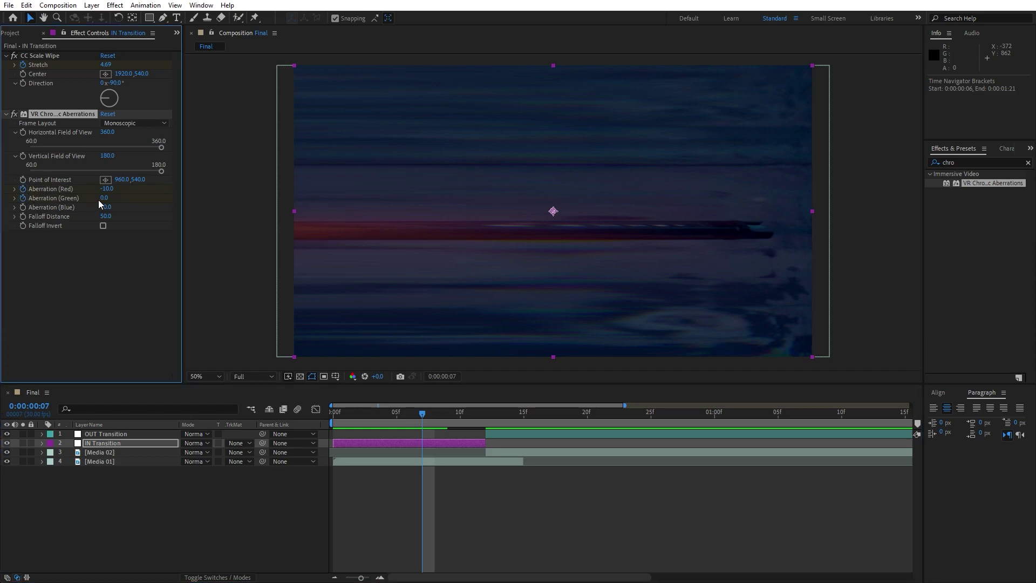
text(20)
click(108, 277)
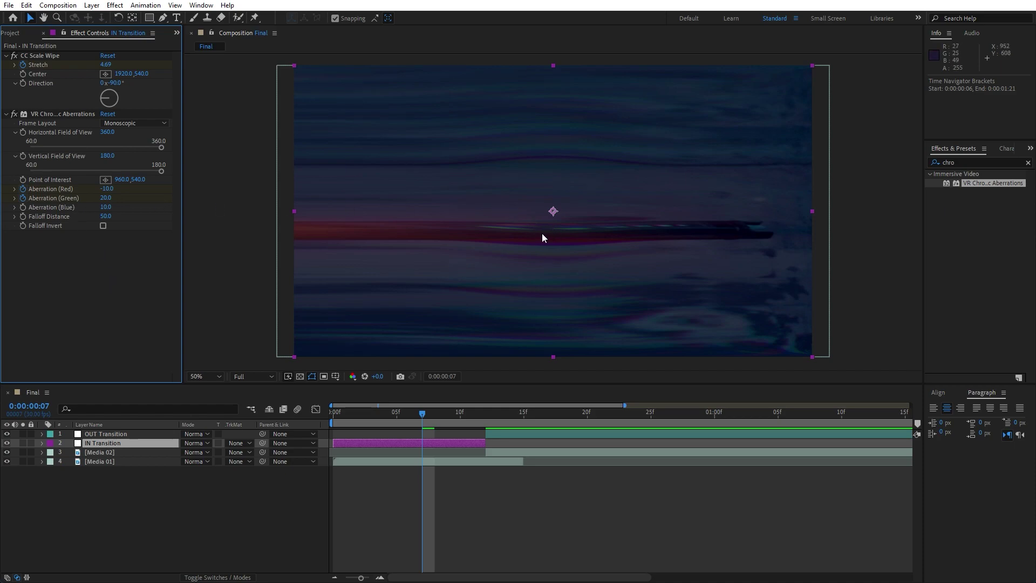
click(23, 208)
drag(106, 216, 106, 221)
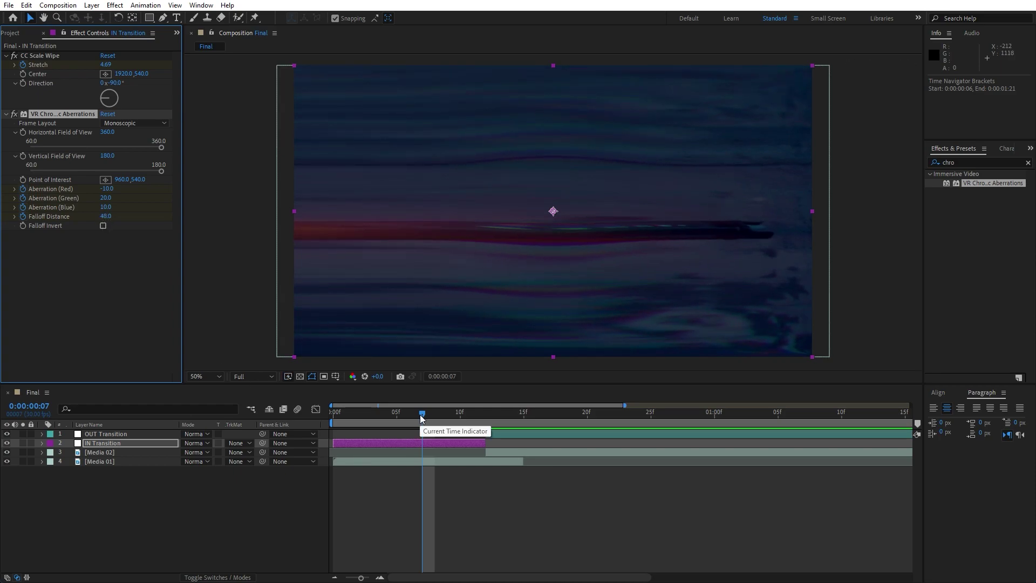
- At 0:00:00:00, set IN Transition's Aberration Red, Green, Blue and Falloff Distance to 0
drag(422, 419, 304, 424)
click(107, 189)
text(0)
key(Tab)
text(0)
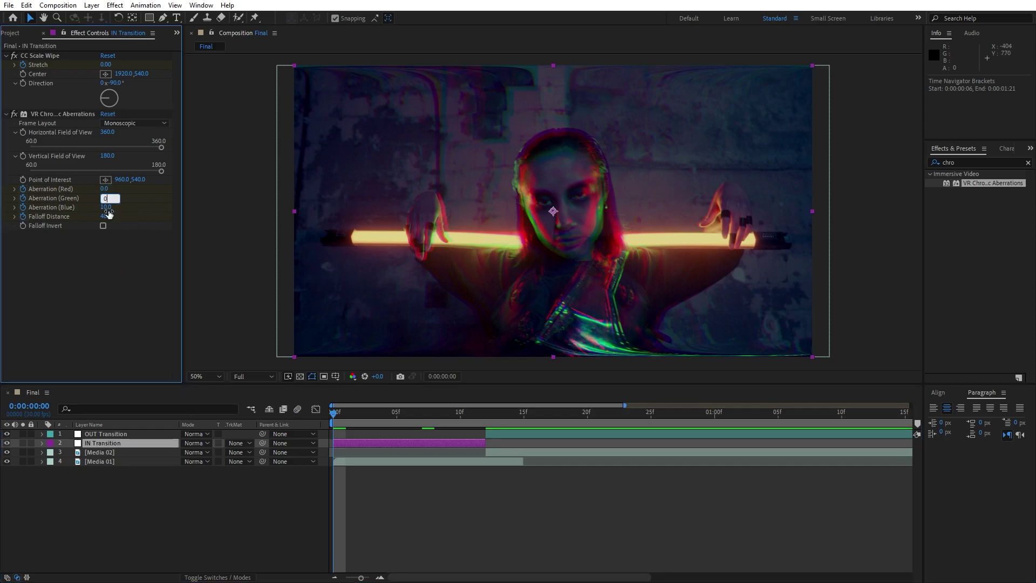
key(Tab)
text(0)
key(Tab)
text(0)
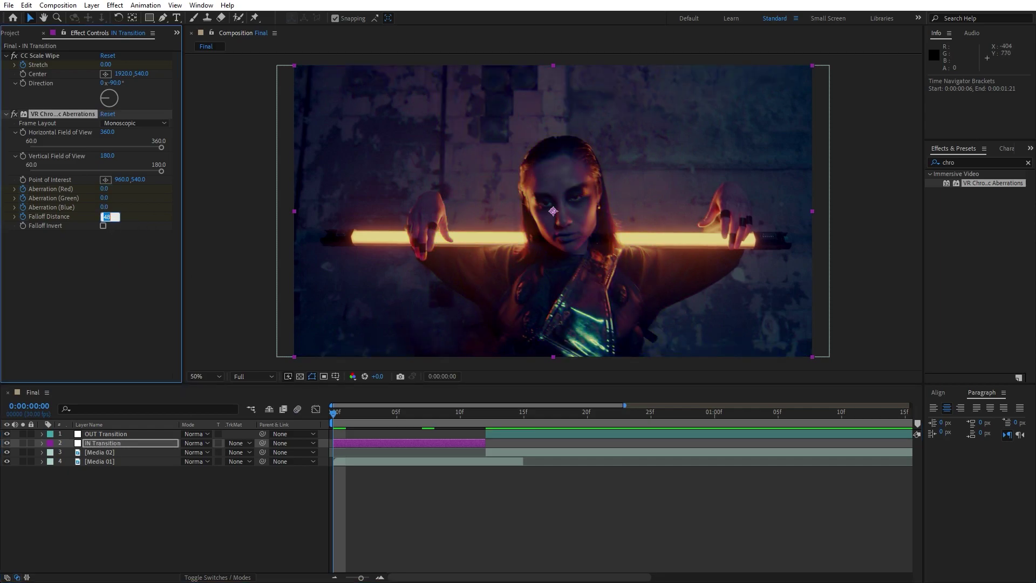
click(127, 297)
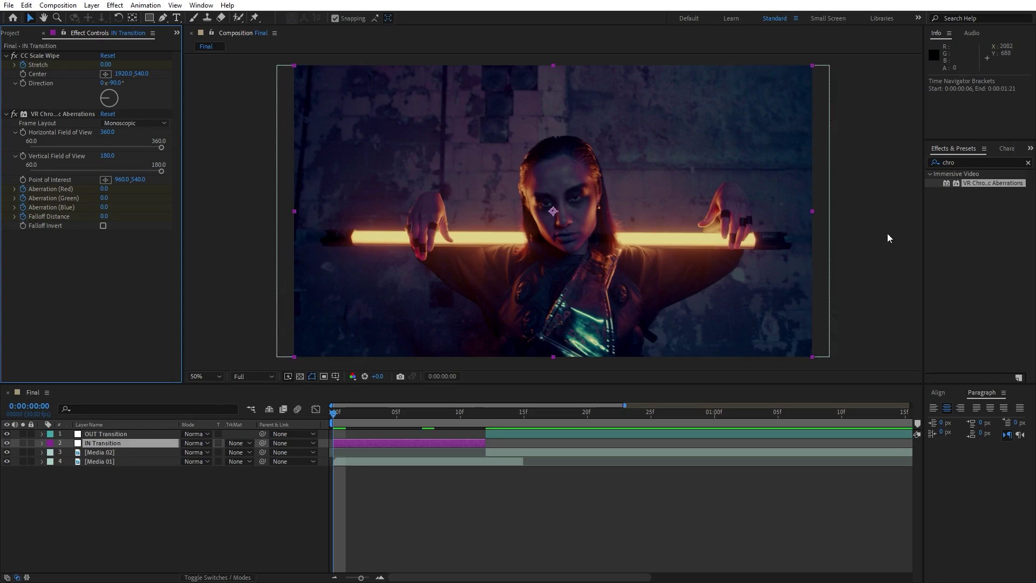
- Apply VR Chromatic Aberrations to OUT Transition, and at 0:00:00:12 keyframe Aberration Red at -30 and set Green to 10
drag(983, 186, 163, 434)
drag(397, 416, 484, 420)
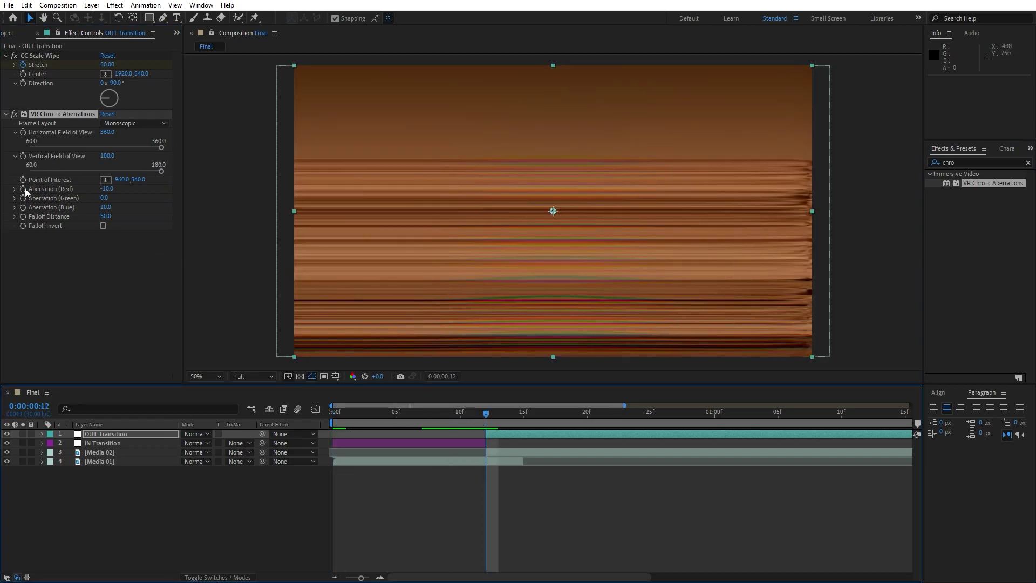
click(103, 190)
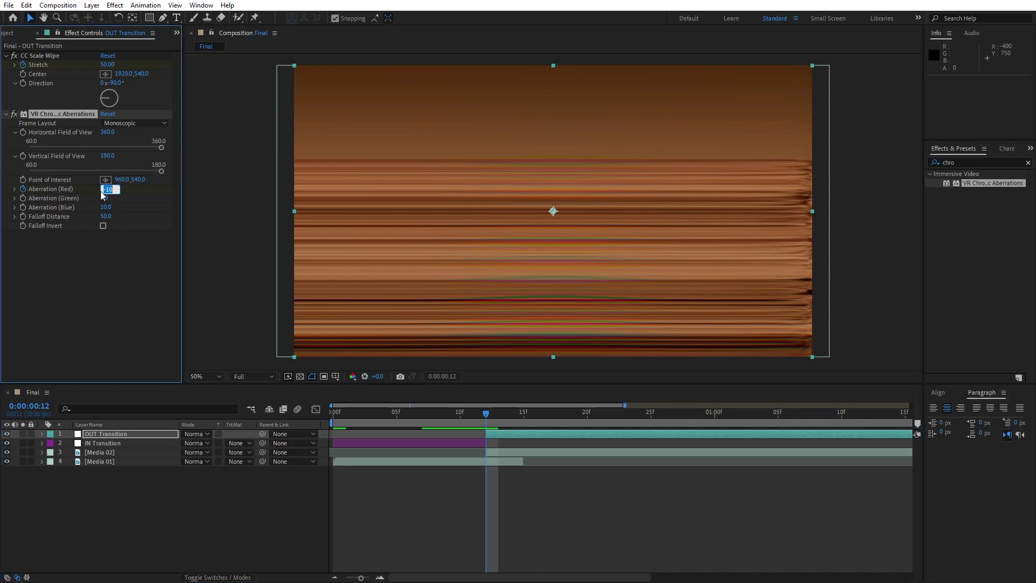
text(-)
key(Tab)
text(10)
key(Return)
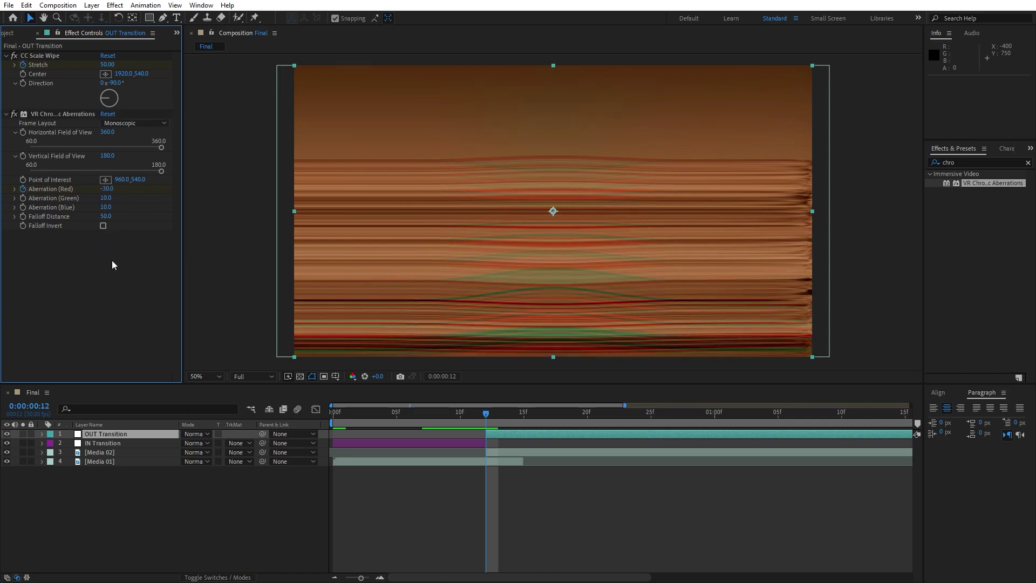
- Set OUT Transition's Aberration Blue to -15 and Falloff Distance to 35, and enable keyframing for Green, Blue and Falloff Distance
click(104, 208)
text(-15)
key(Return)
drag(106, 218, 118, 218)
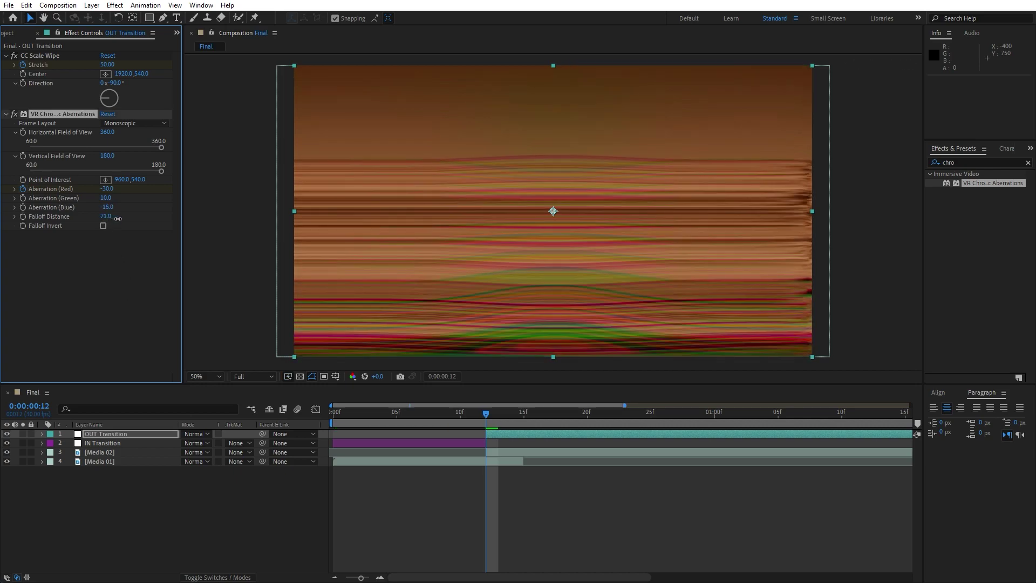
click(106, 216)
text(35)
key(Return)
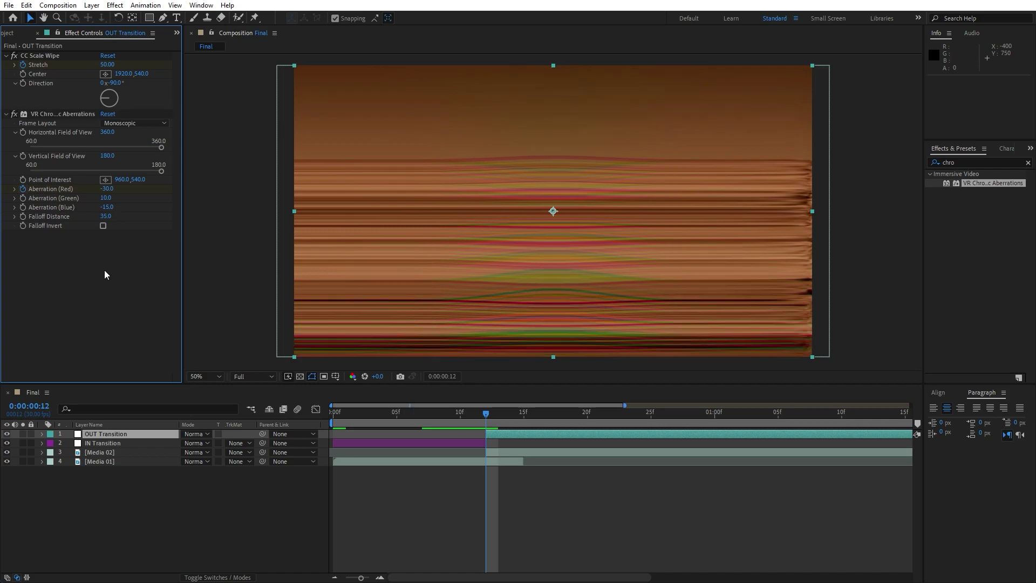
click(27, 202)
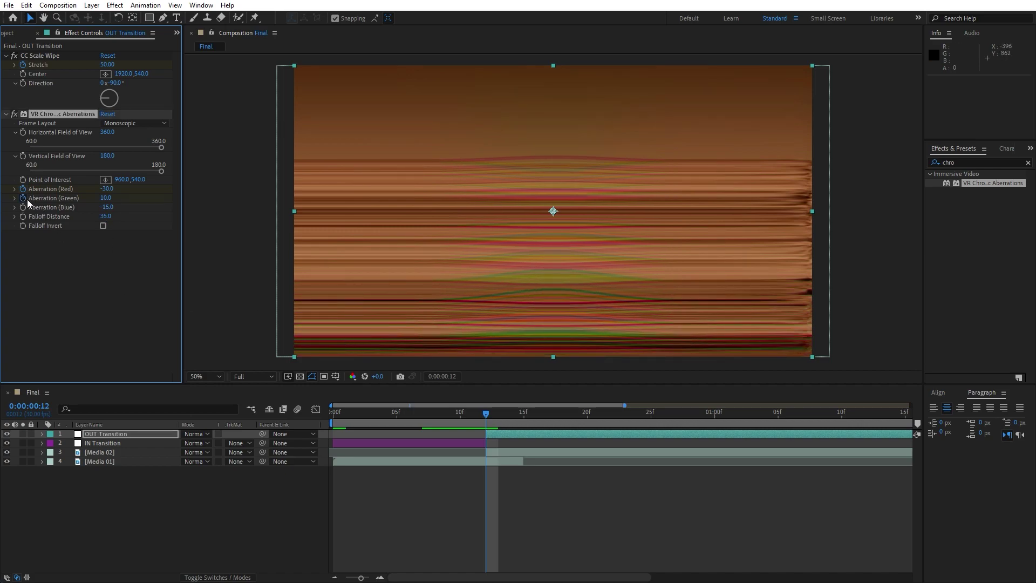
- At 0:00:00:25, set OUT Transition's Aberration Red, Green, Blue and Falloff Distance to 0
click(504, 420)
drag(503, 420, 653, 419)
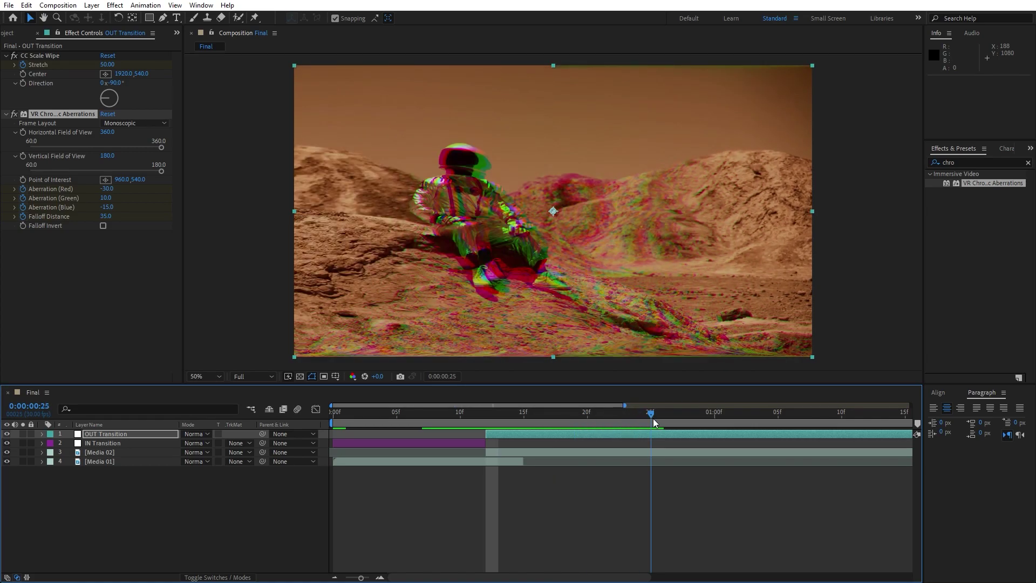
click(107, 188)
text(0)
key(Tab)
text(0)
key(Tab)
text(0)
key(Tab)
text(0)
key(Return)
- Deselect the layer, preview the transition with the chromatic aberration, and inspect the frame at 0:00:00:06
click(226, 502)
drag(613, 411, 714, 418)
key(space)
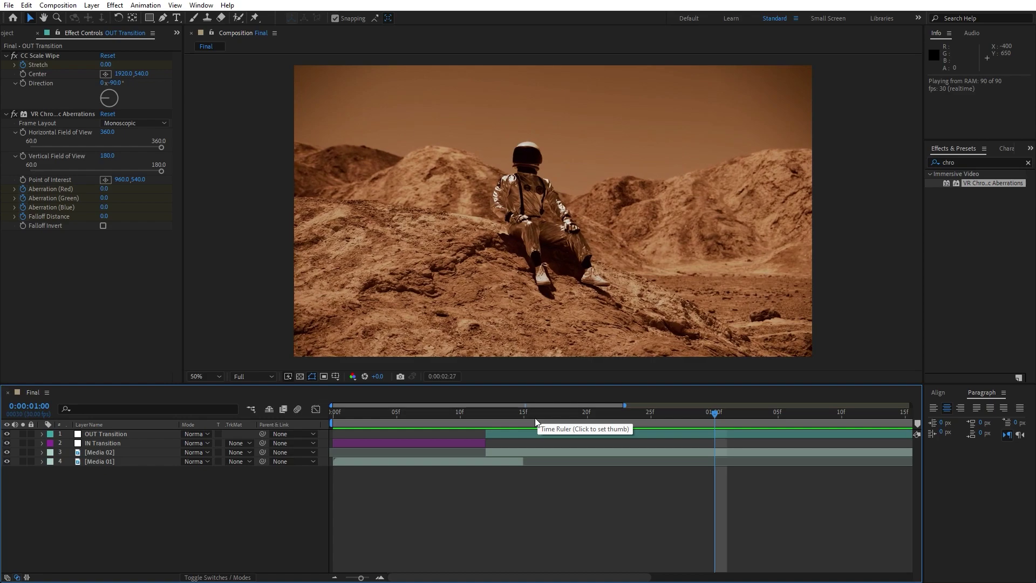
click(410, 423)
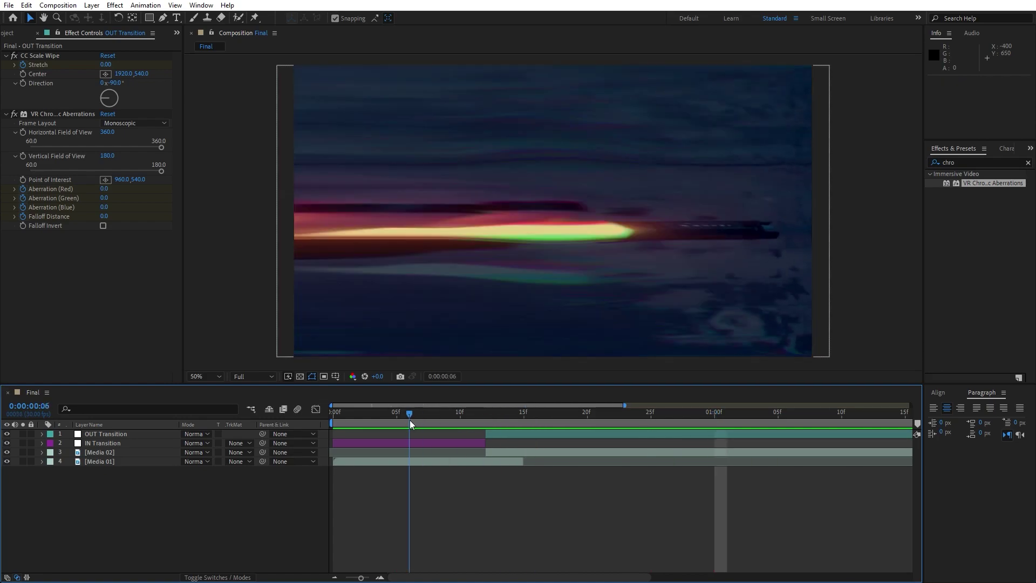
- Collapse OUT Transition's CC Scale Wipe and VR Chromatic Aberrations settings and show the project's item list
click(6, 56)
click(6, 64)
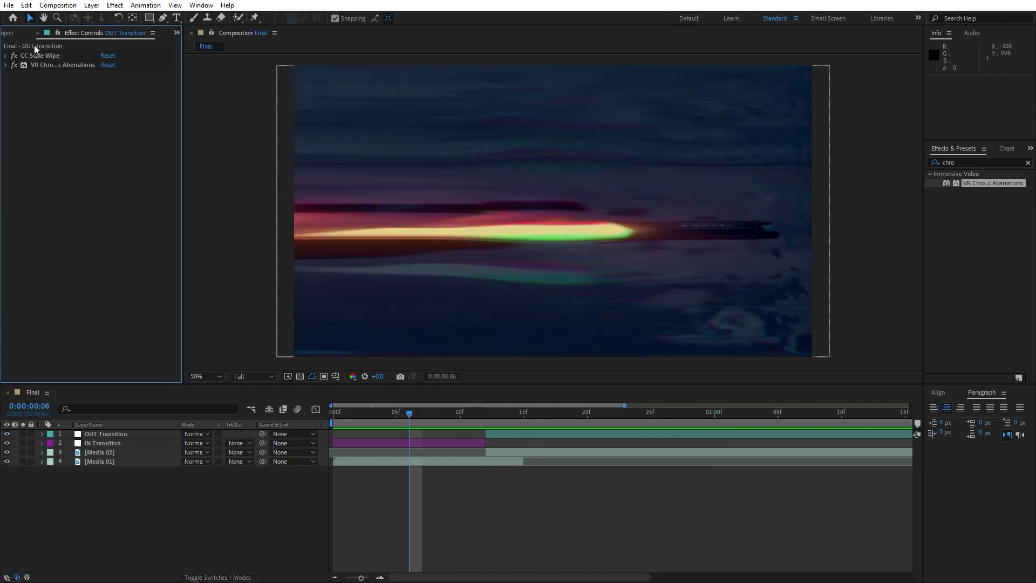
click(38, 33)
- Play the finished transition with the full composition in view and scrub through it to 0:00:01:22
click(404, 413)
key(space)
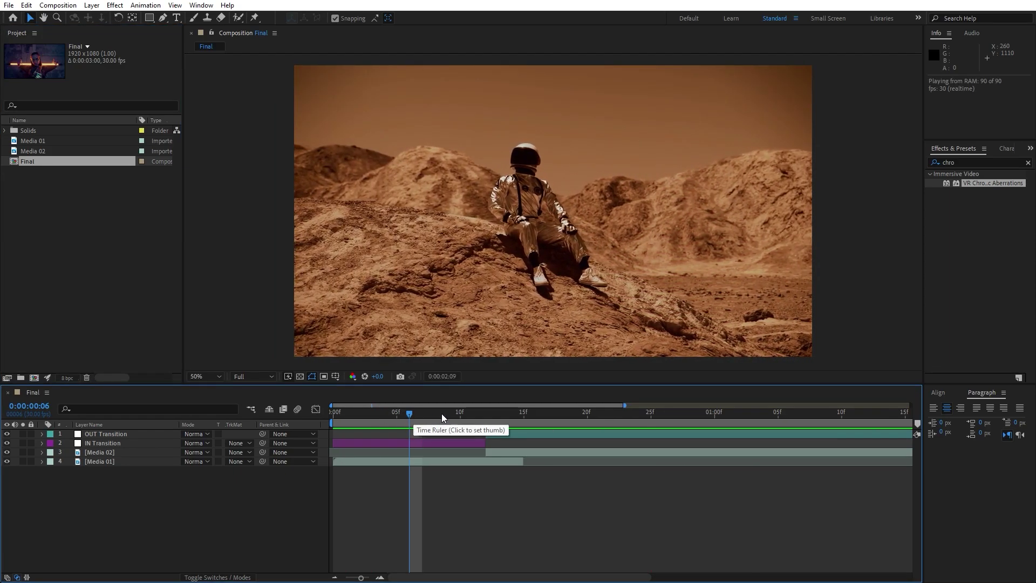
key(minus)
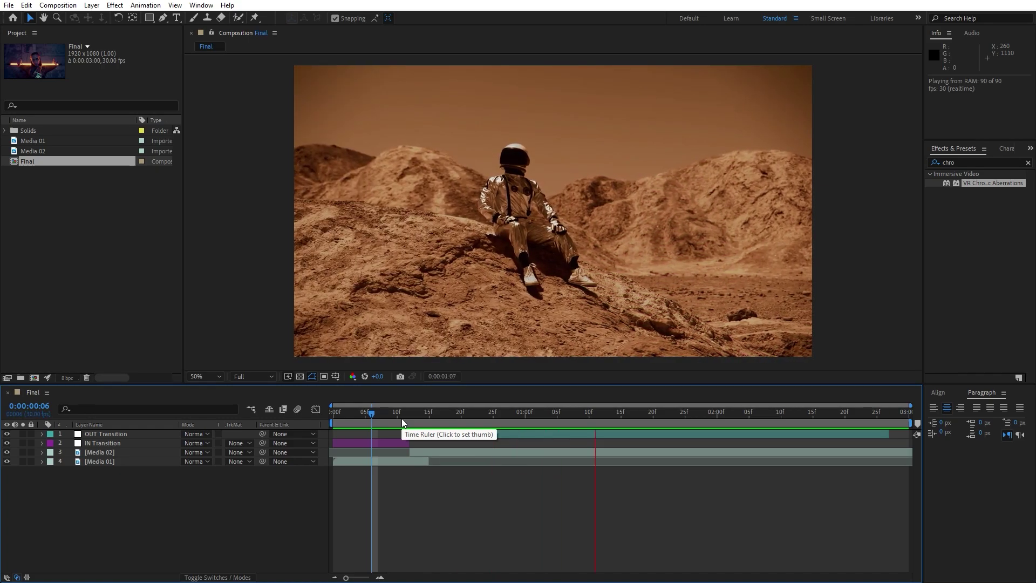
drag(407, 412, 482, 413)
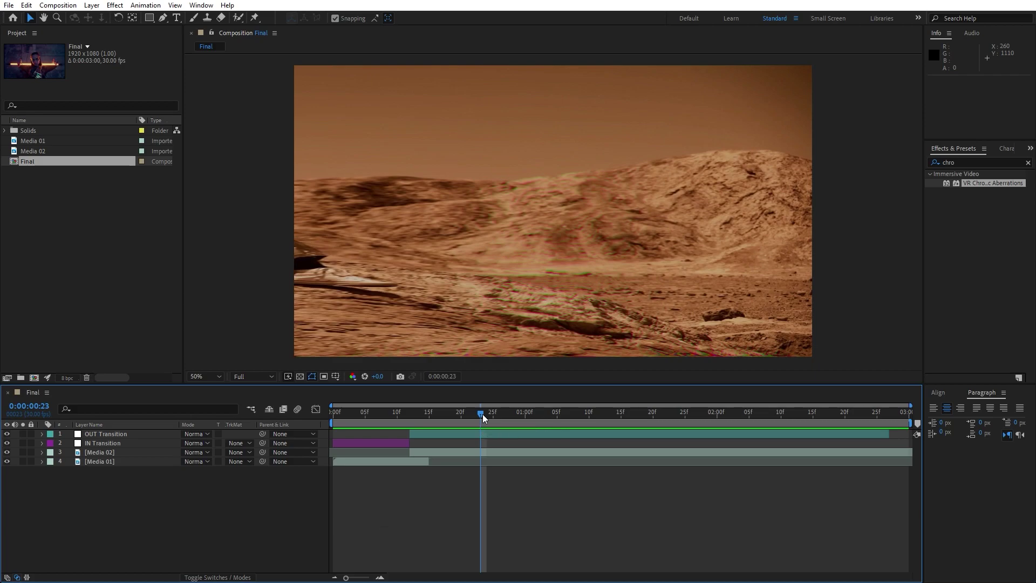
drag(483, 414, 668, 429)
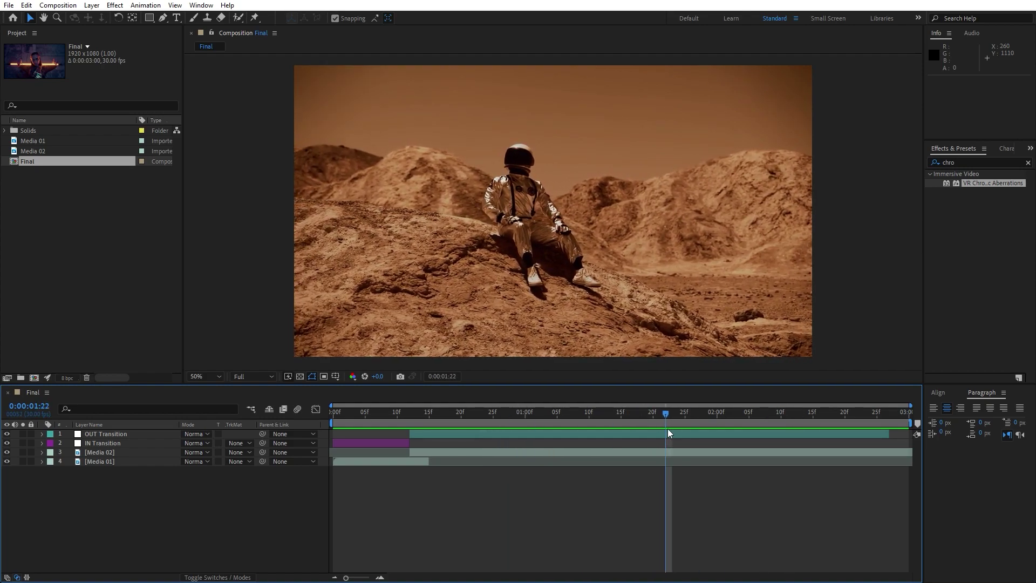